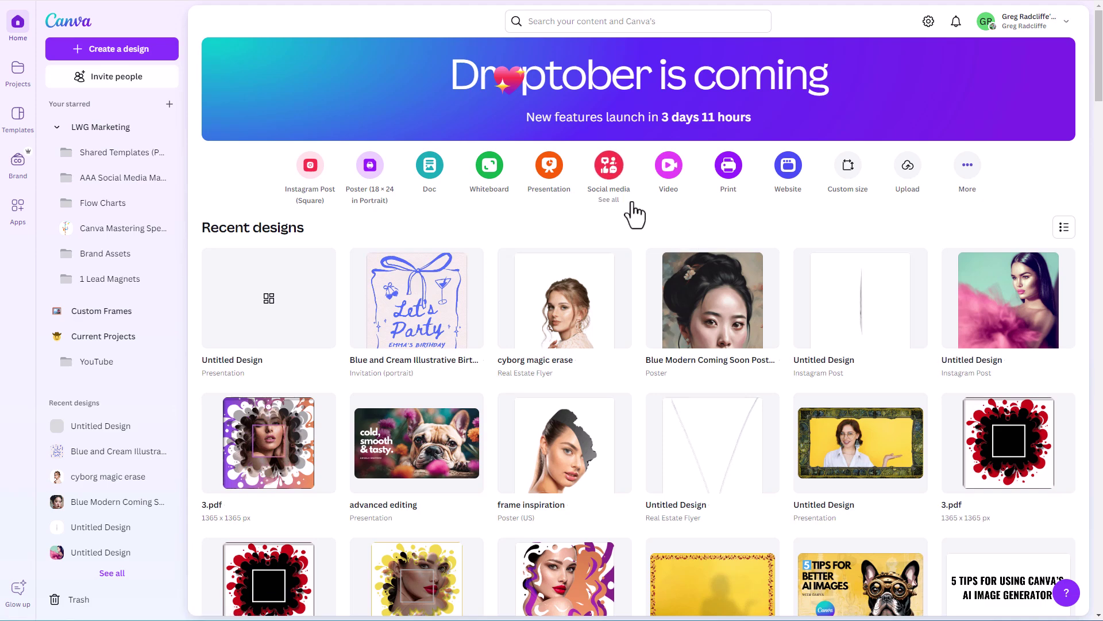
- Browse the new social media design options, then search for 'presentation on the principles of graphic design'
{"action": "left_click", "coordinate": [609, 187]}
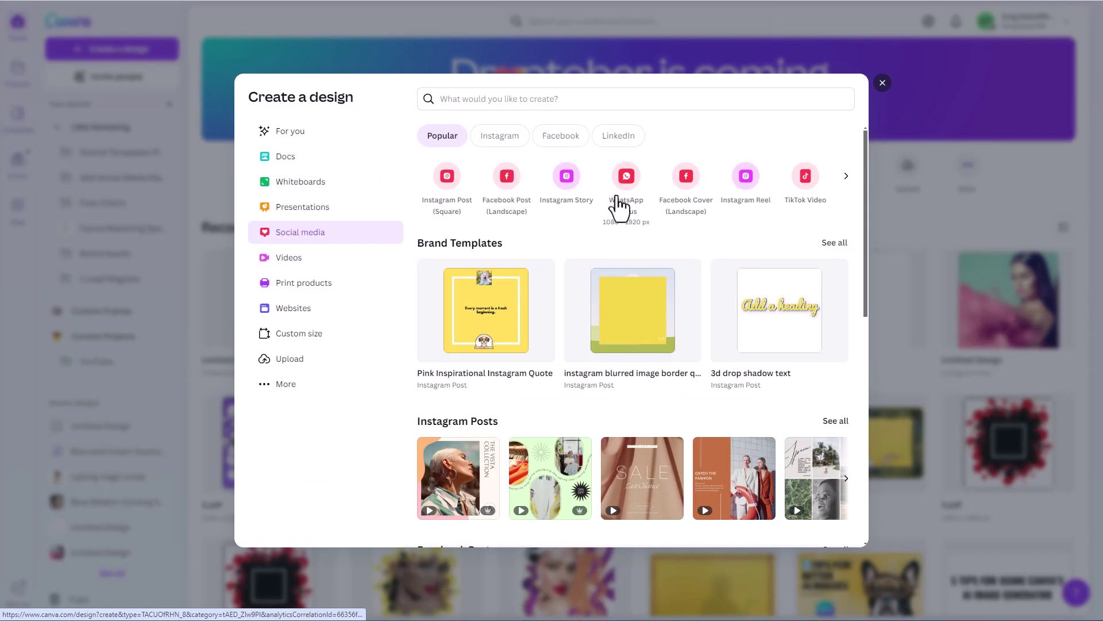
{"action": "scroll", "coordinate": [542, 364], "scroll_direction": "down", "scroll_amount": 4}
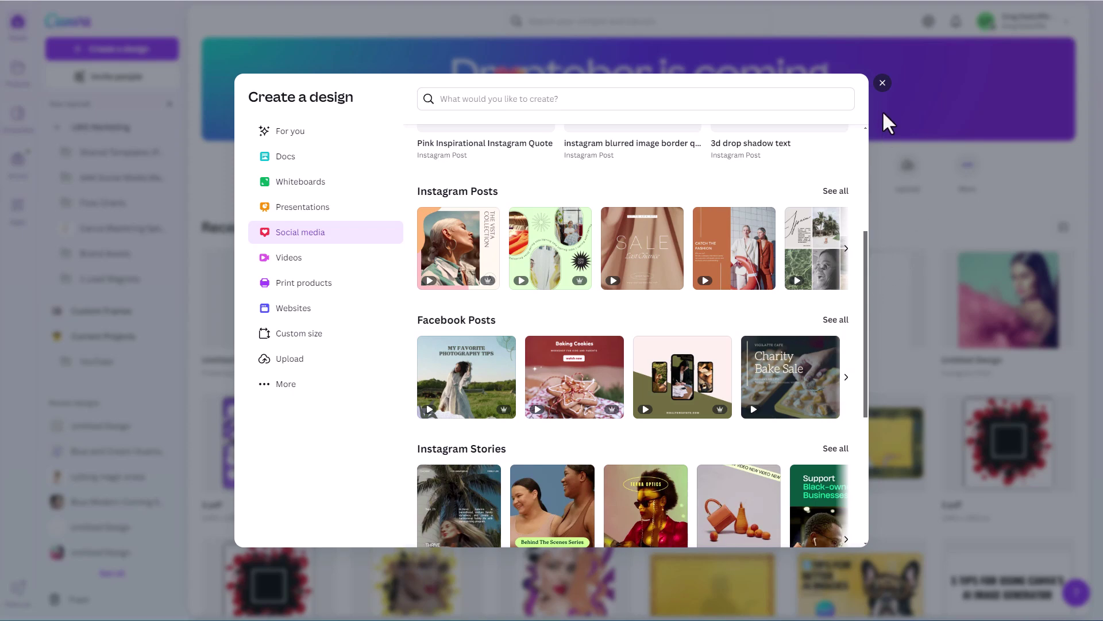
{"action": "left_click", "coordinate": [881, 85]}
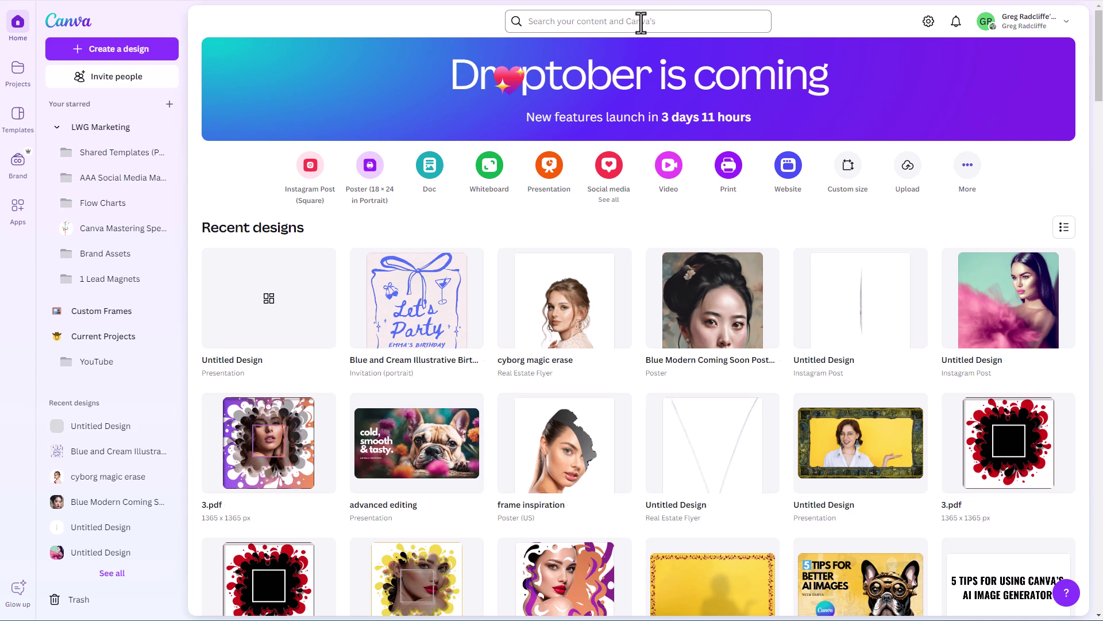
{"action": "left_click", "coordinate": [641, 21]}
{"action": "type", "text": "presen"}
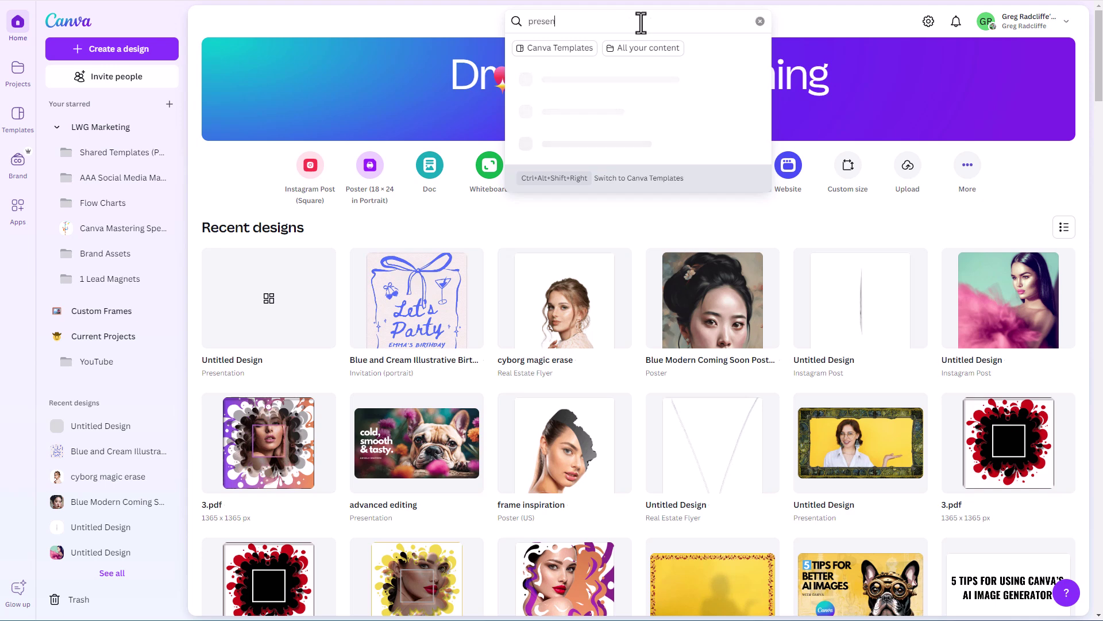
{"action": "type", "text": "tation on the principles of graphic design"}
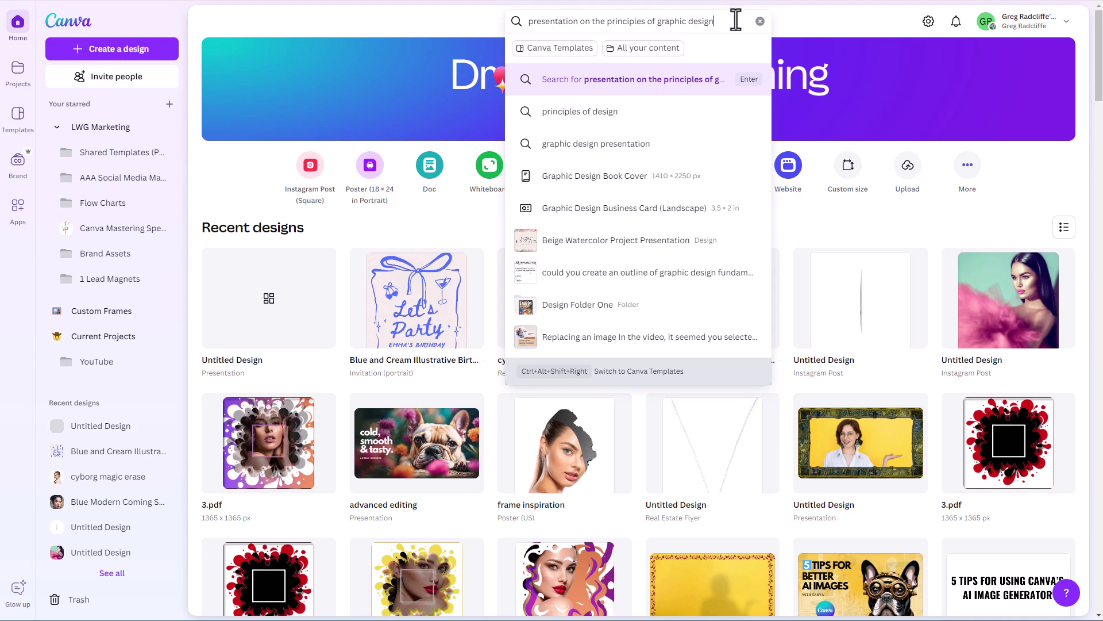
- Run the graphic design principles search and filter the results to Canva Templates
{"action": "key", "text": "Return"}
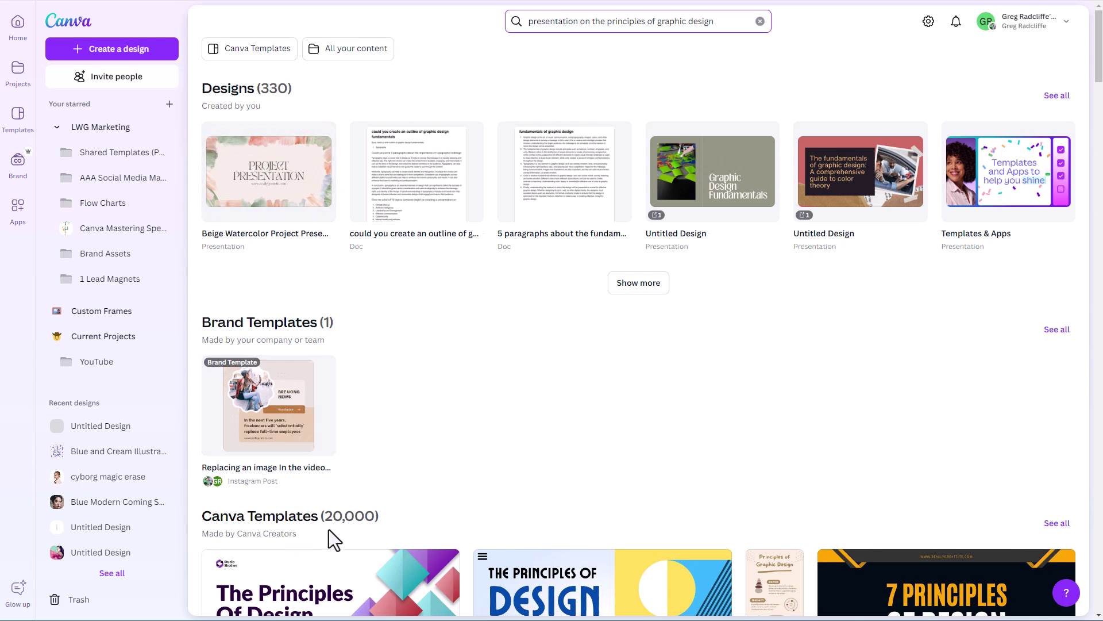
{"action": "scroll", "coordinate": [383, 474], "scroll_direction": "down", "scroll_amount": 3}
{"action": "scroll", "coordinate": [388, 312], "scroll_direction": "up", "scroll_amount": 3}
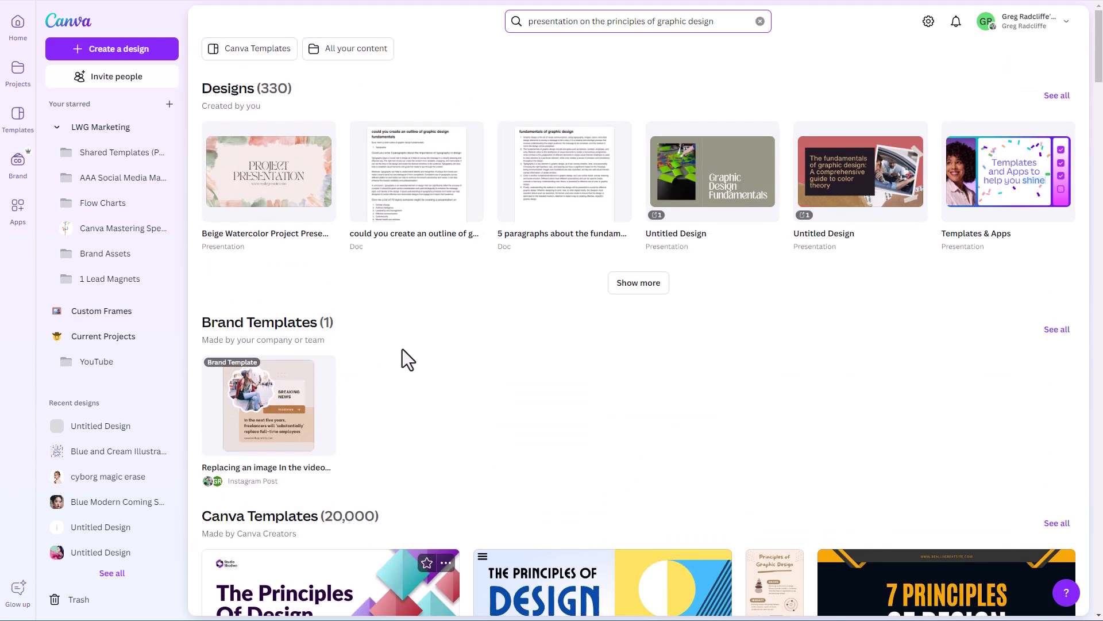
{"action": "left_click", "coordinate": [246, 49]}
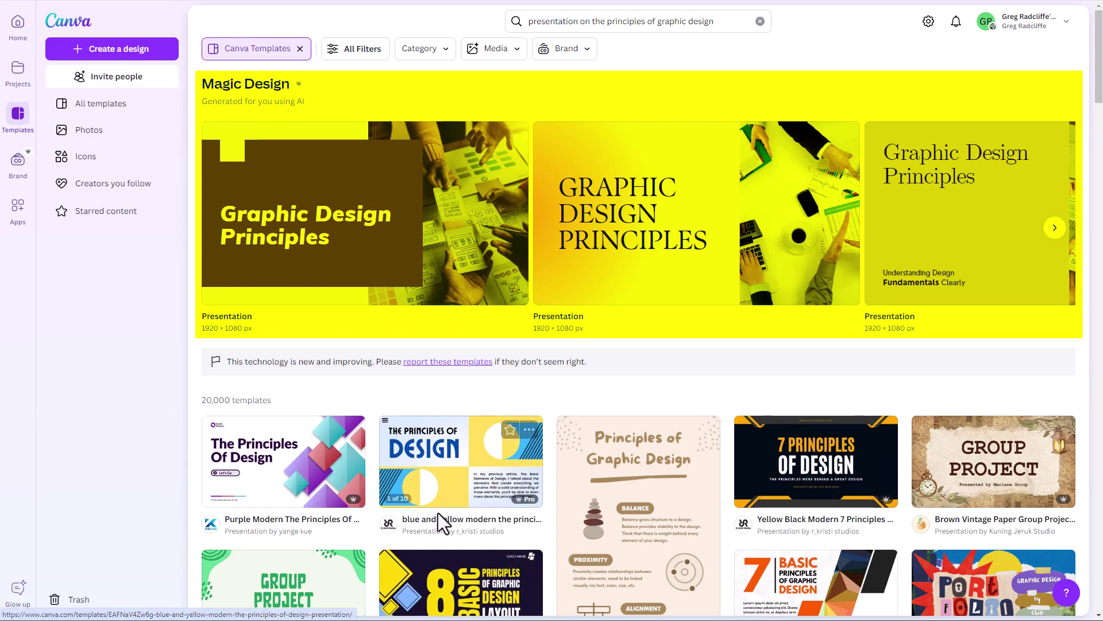
{"action": "scroll", "coordinate": [562, 531], "scroll_direction": "down", "scroll_amount": 6}
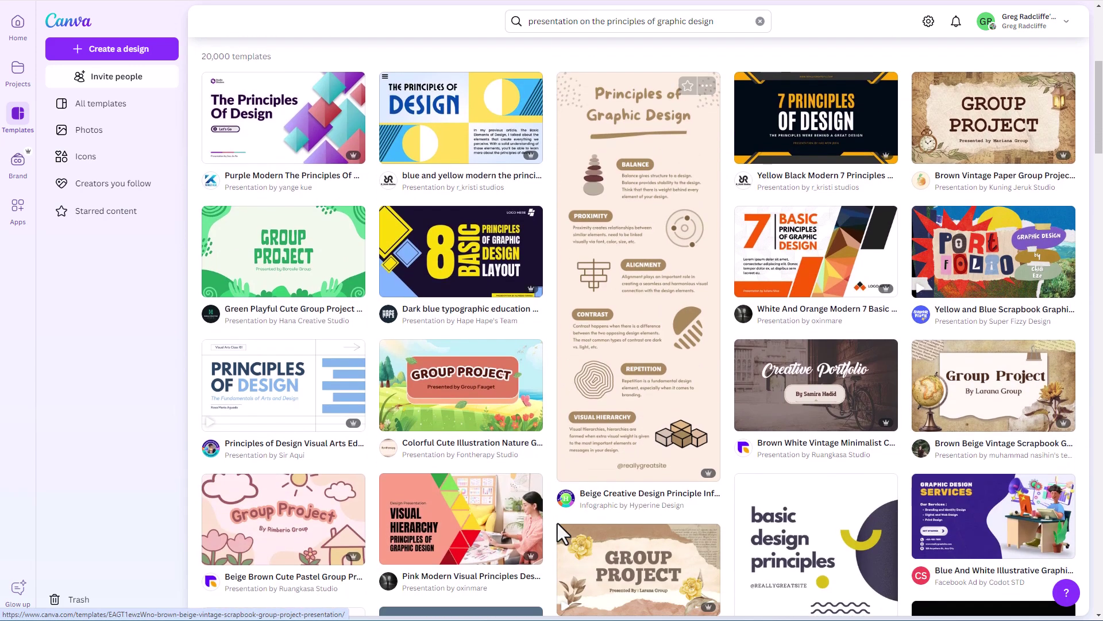
{"action": "scroll", "coordinate": [561, 571], "scroll_direction": "up", "scroll_amount": 6}
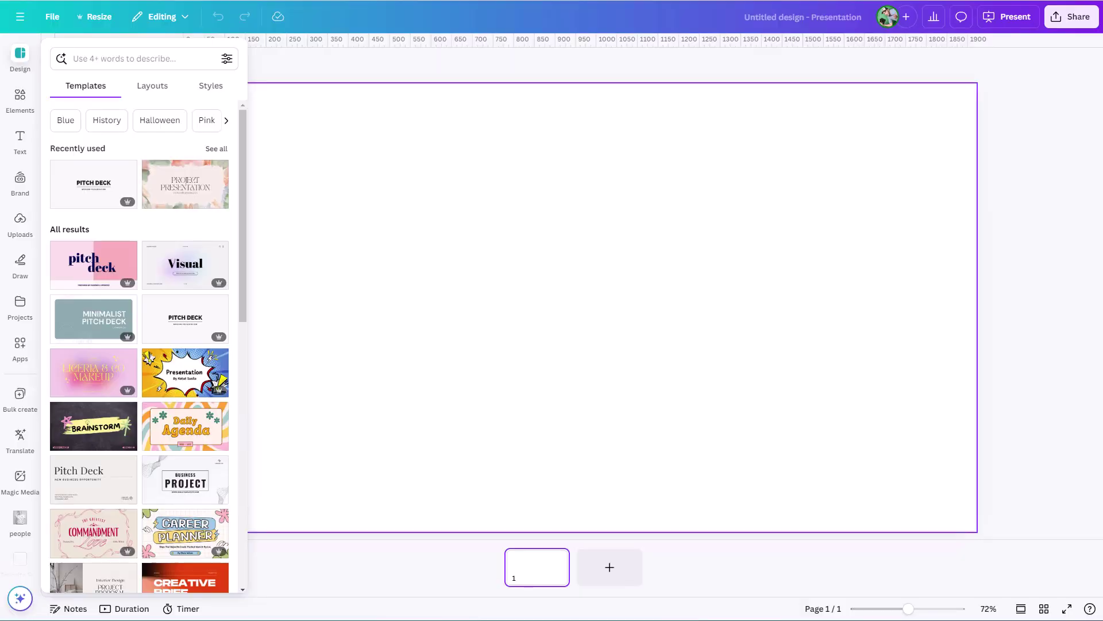
- Dismiss the recent search suggestions and reopen the editor's templates panel
{"action": "left_click", "coordinate": [138, 58]}
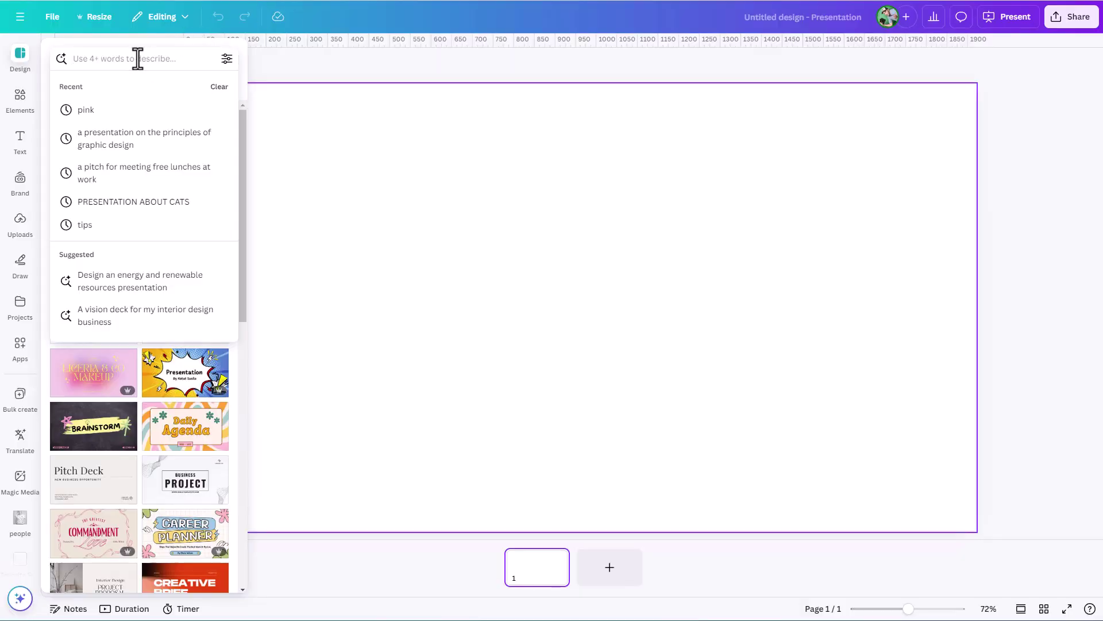
{"action": "left_click", "coordinate": [292, 78]}
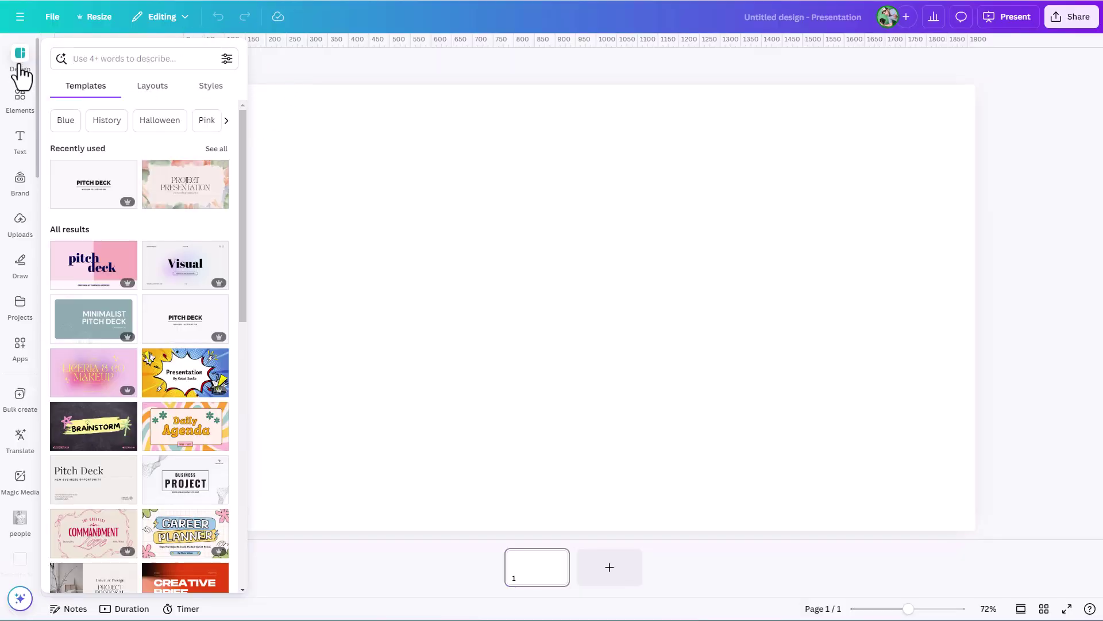
{"action": "left_click", "coordinate": [259, 69]}
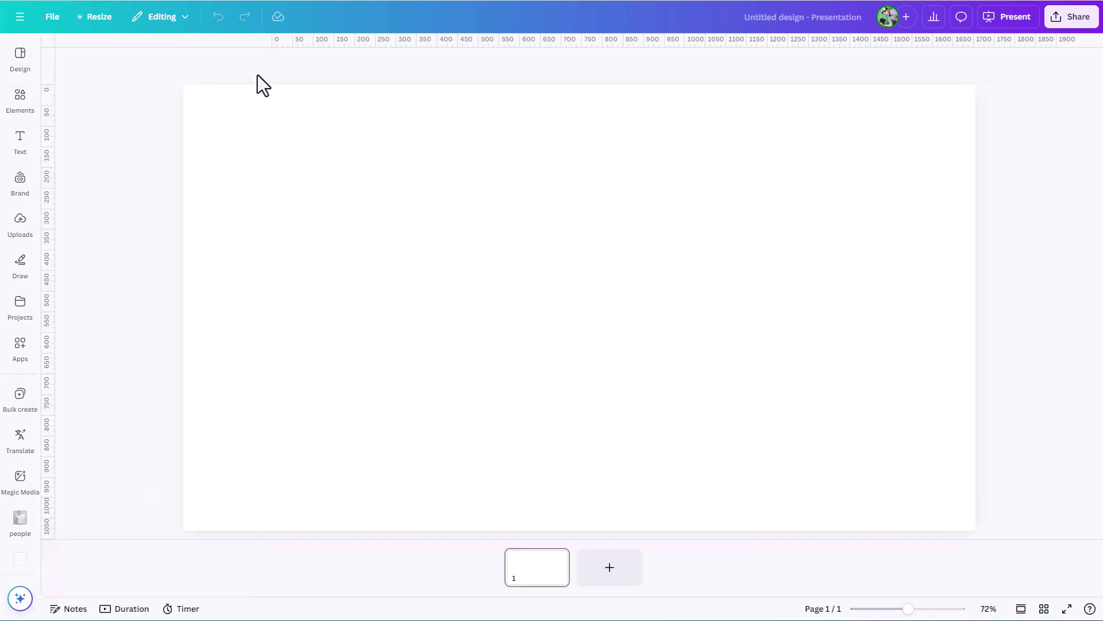
{"action": "left_click", "coordinate": [21, 63]}
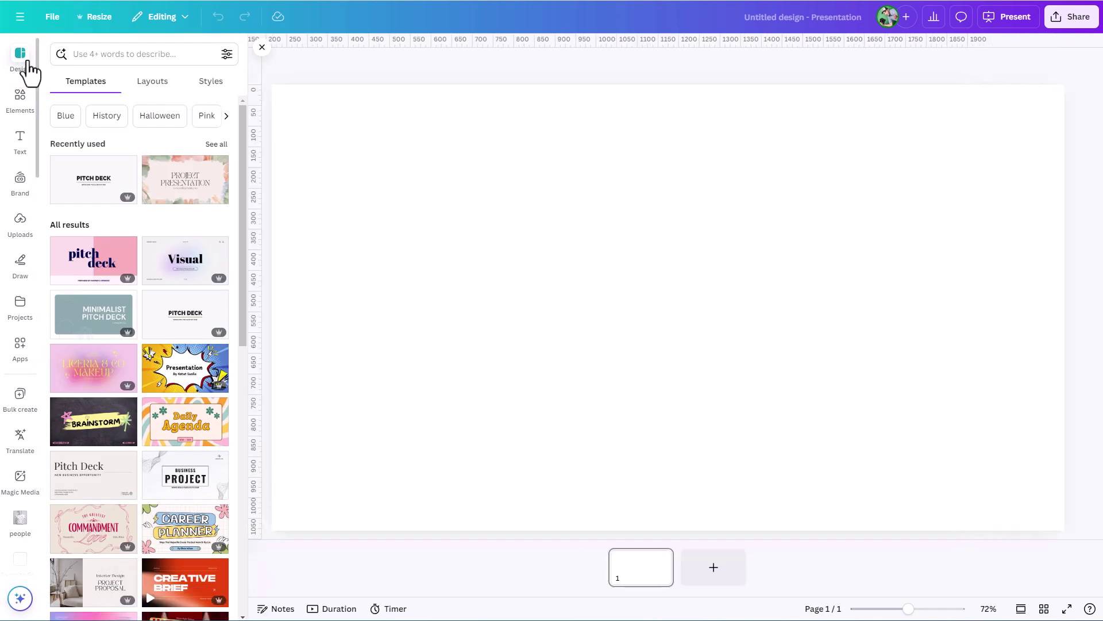
- Search the templates for 'presentation on color theory'
{"action": "left_click", "coordinate": [137, 54]}
{"action": "type", "text": "presentation on pri"}
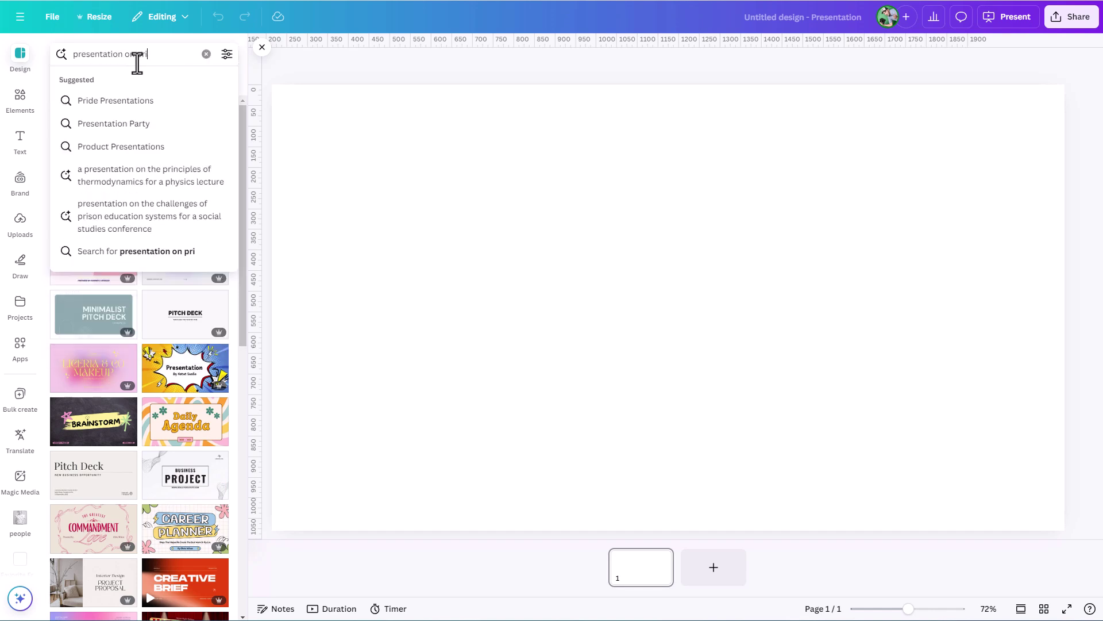
{"action": "key", "text": "BackSpace"}
{"action": "key", "text": "BackSpace"}
{"action": "key", "text": "BackSpace"}
{"action": "type", "text": "color theory"}
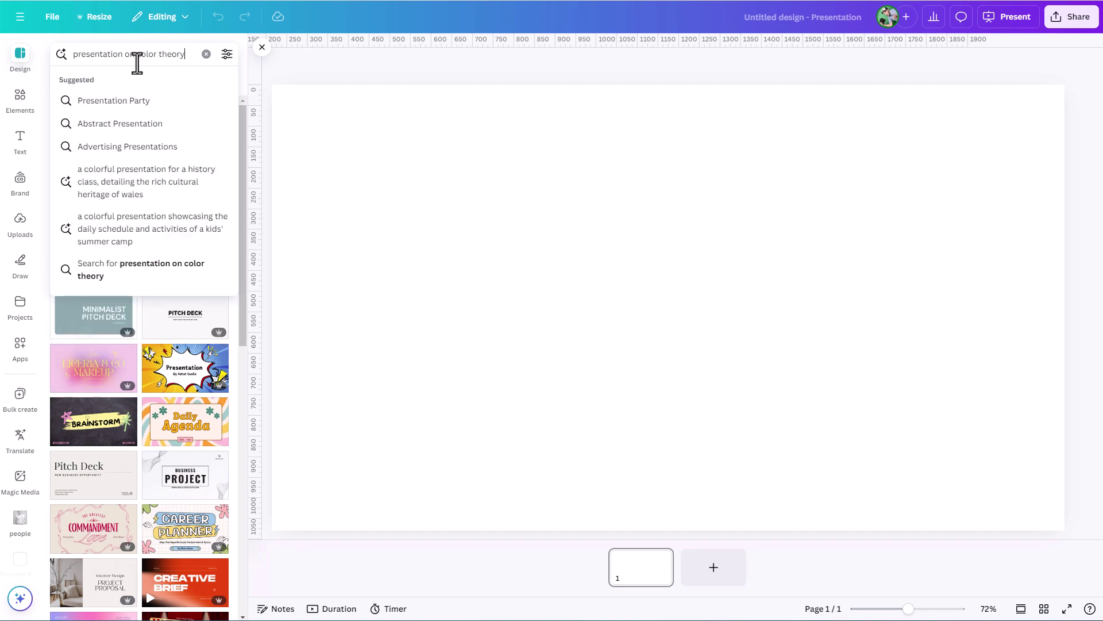
{"action": "key", "text": "Return"}
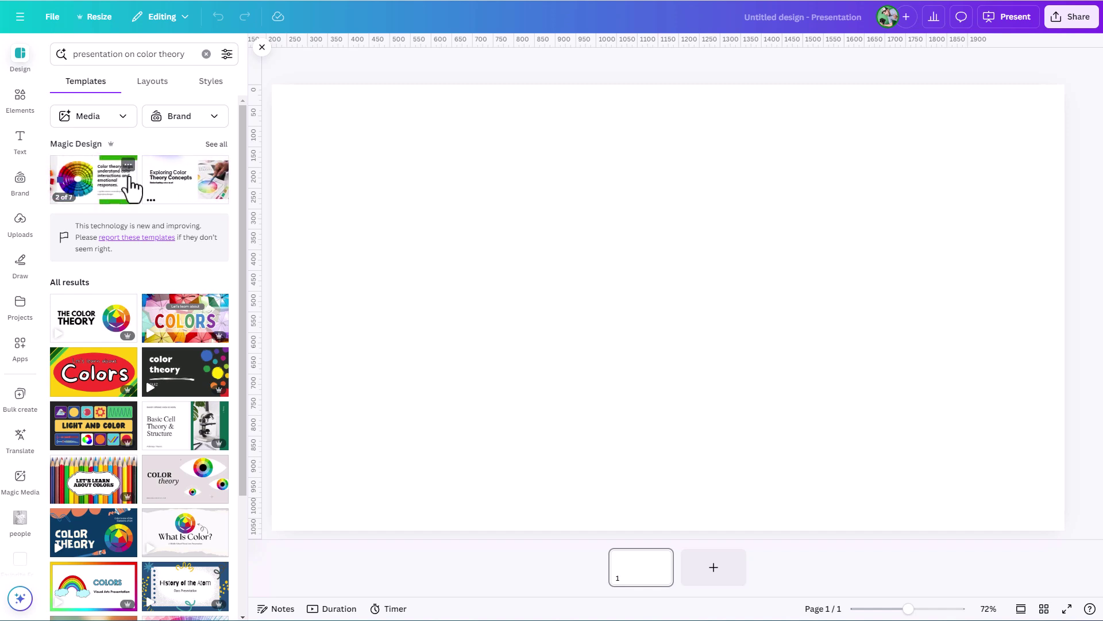
- Show all Magic Design color theory results and preview the Understanding Color Theory template
{"action": "left_click", "coordinate": [217, 144]}
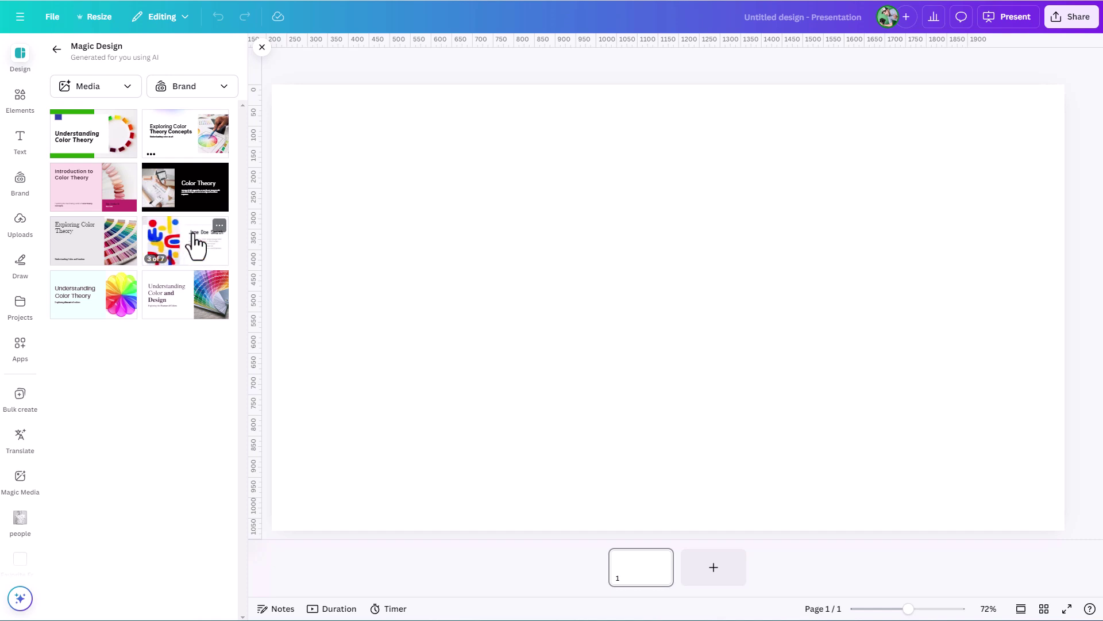
{"action": "left_click", "coordinate": [94, 246]}
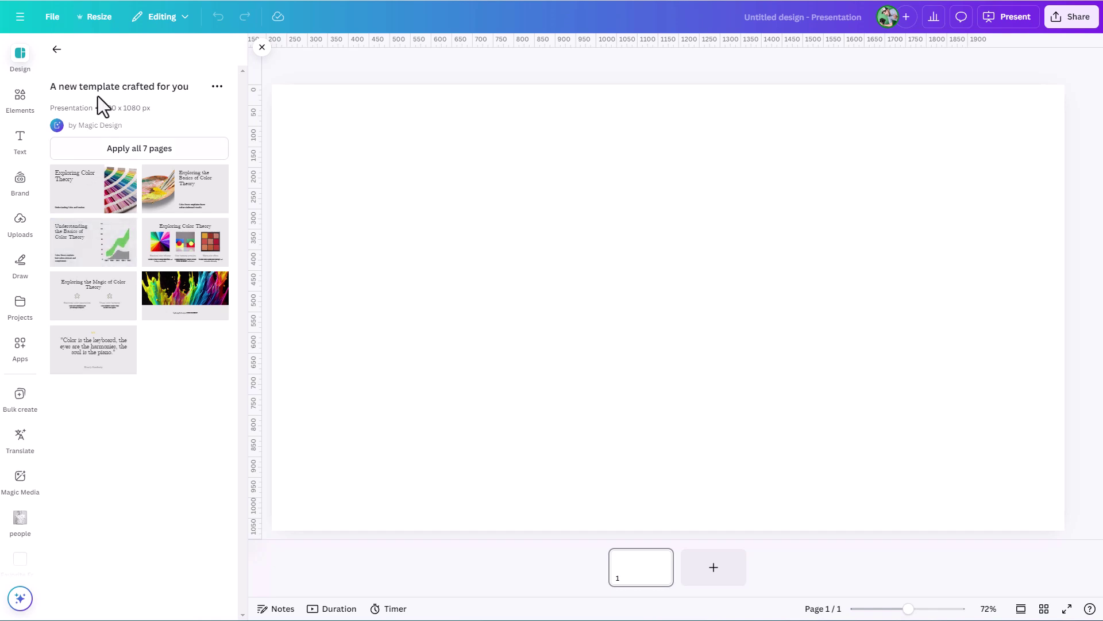
{"action": "left_click", "coordinate": [58, 50]}
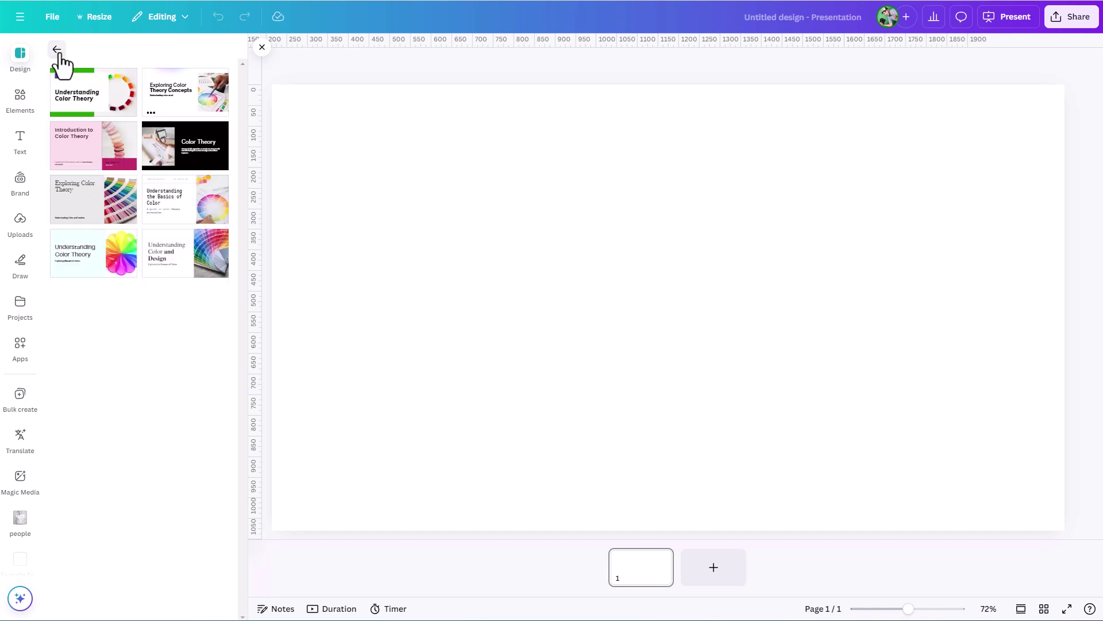
{"action": "left_click", "coordinate": [95, 93]}
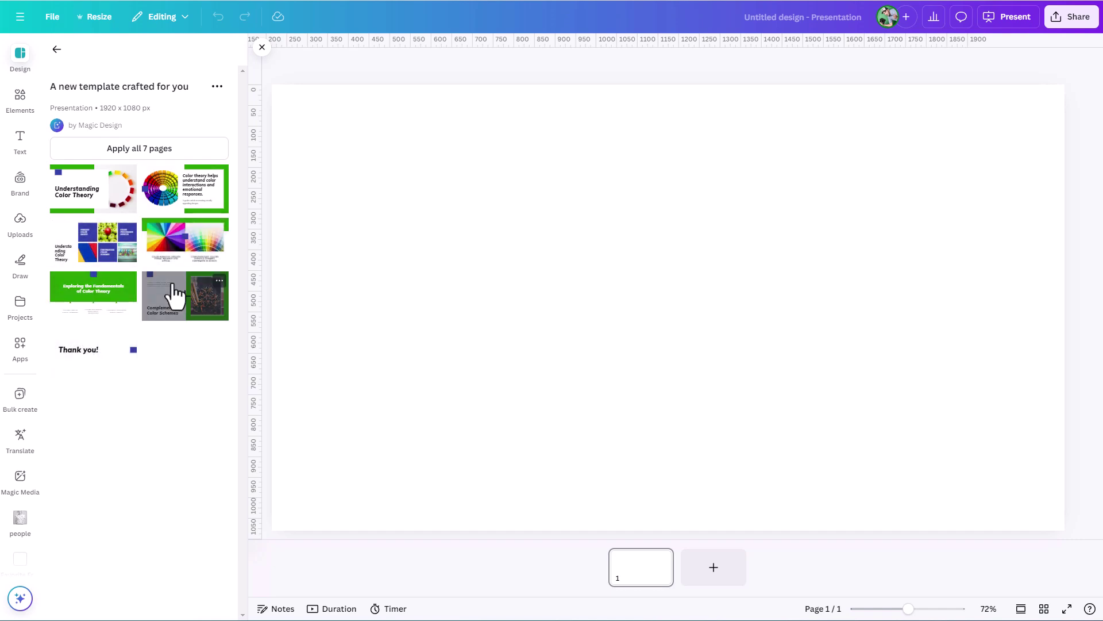
- Apply all seven Understanding Color Theory pages and step through slides 1 to 5
{"action": "left_click", "coordinate": [98, 153]}
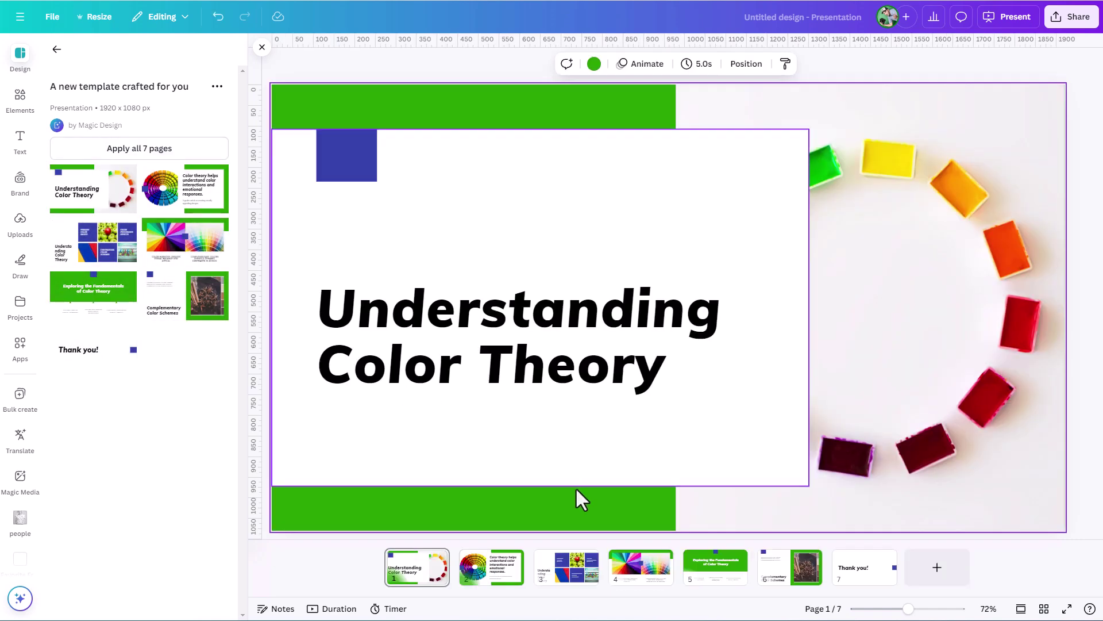
{"action": "left_click", "coordinate": [415, 586]}
{"action": "key", "text": "Right"}
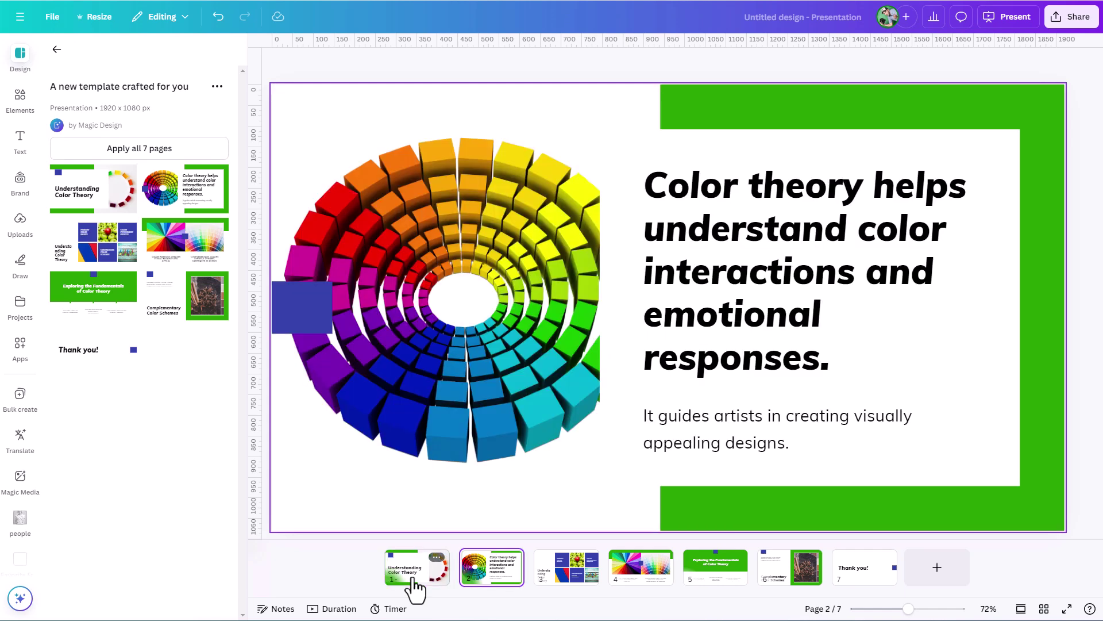
{"action": "key", "text": "Right"}
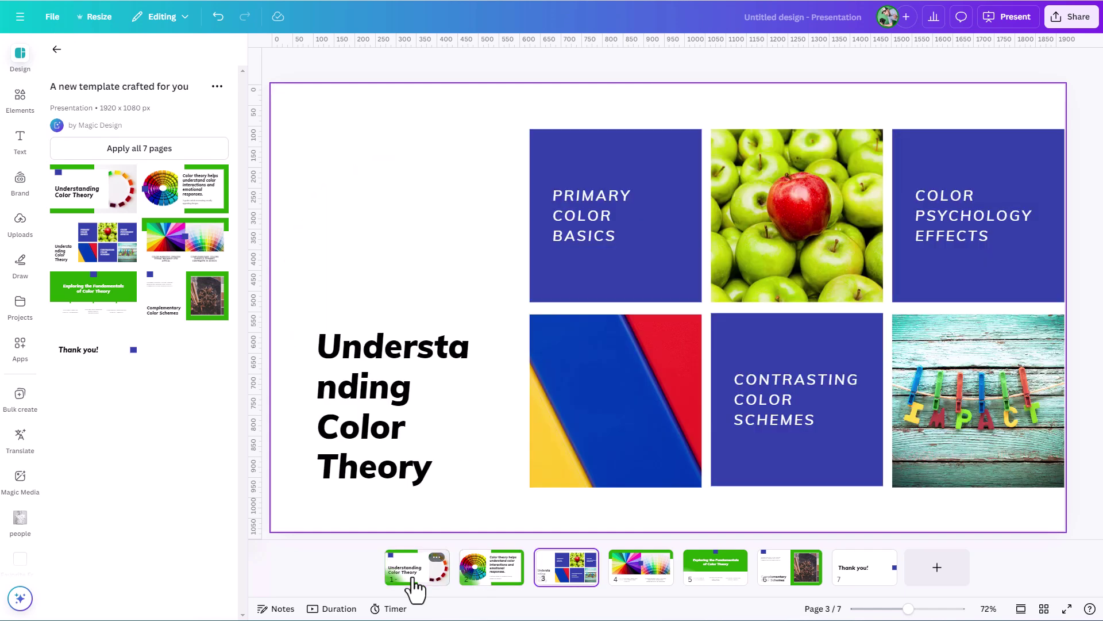
{"action": "key", "text": "Right"}
{"action": "key", "text": "Right"}
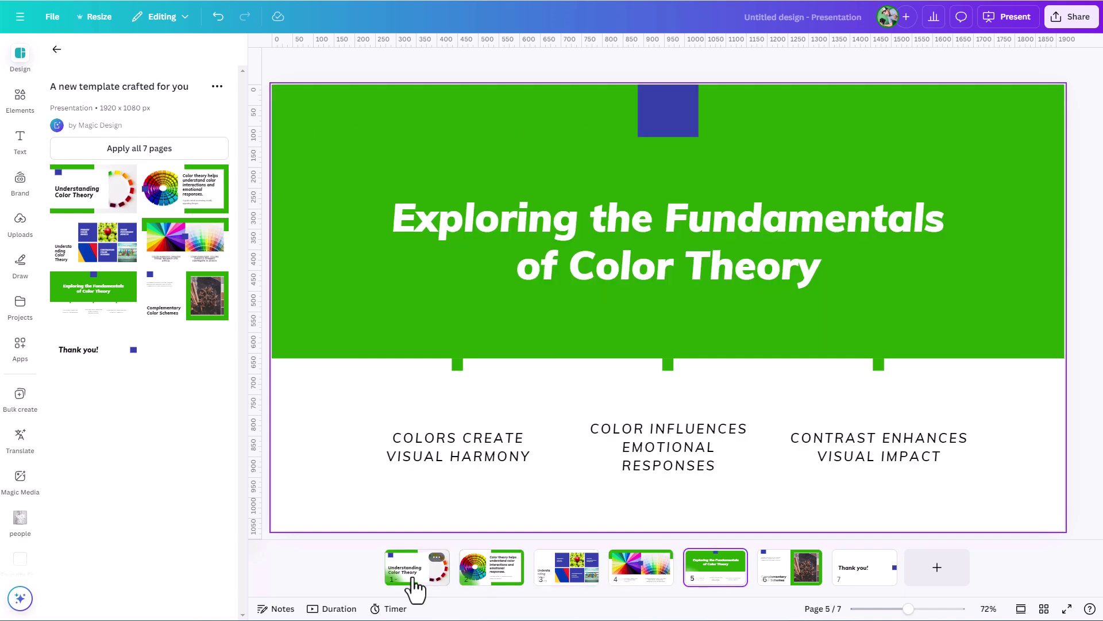
{"action": "key", "text": "Right"}
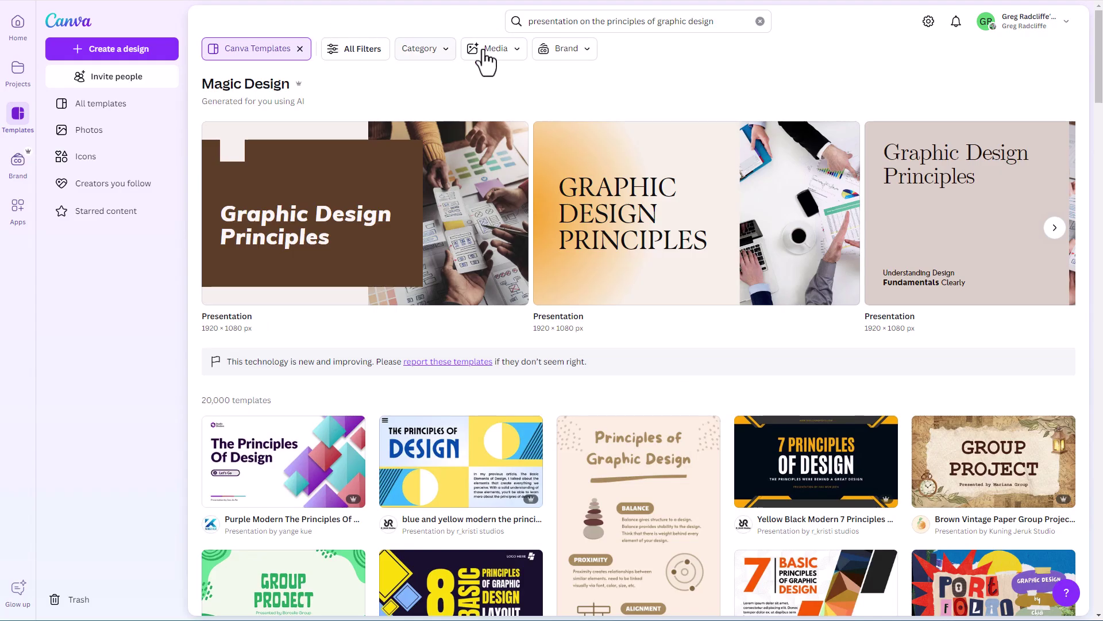
- Change the query topic to 'the importance of alignment in graphic design' and search
{"action": "left_click_drag", "start_coordinate": [718, 21], "coordinate": [597, 21]}
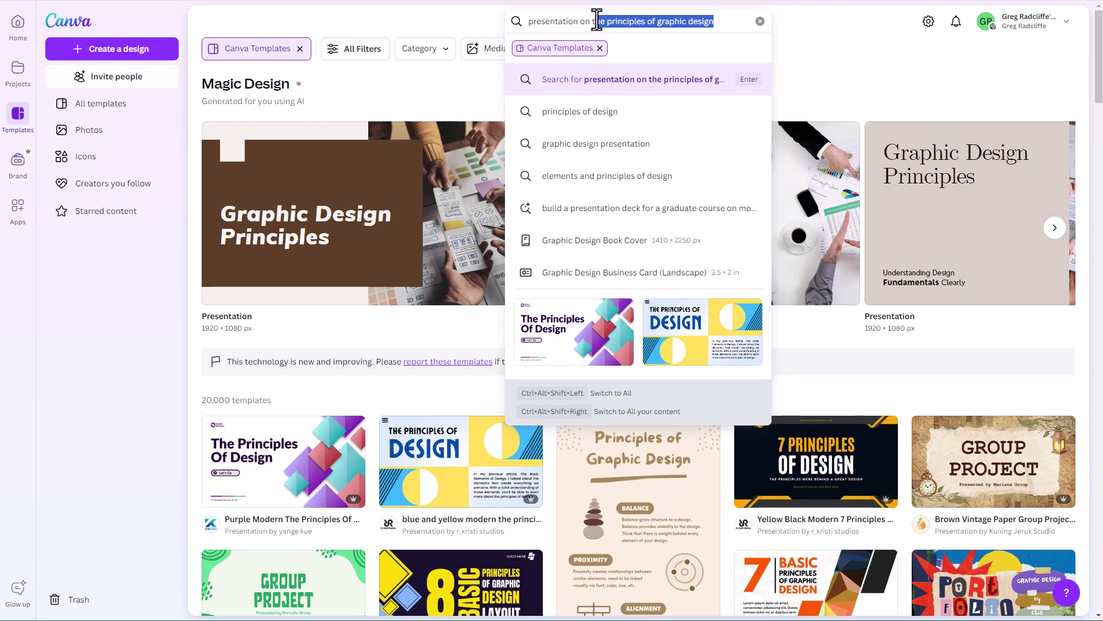
{"action": "key", "text": "BackSpace"}
{"action": "key", "text": "BackSpace"}
{"action": "key", "text": "BackSpace"}
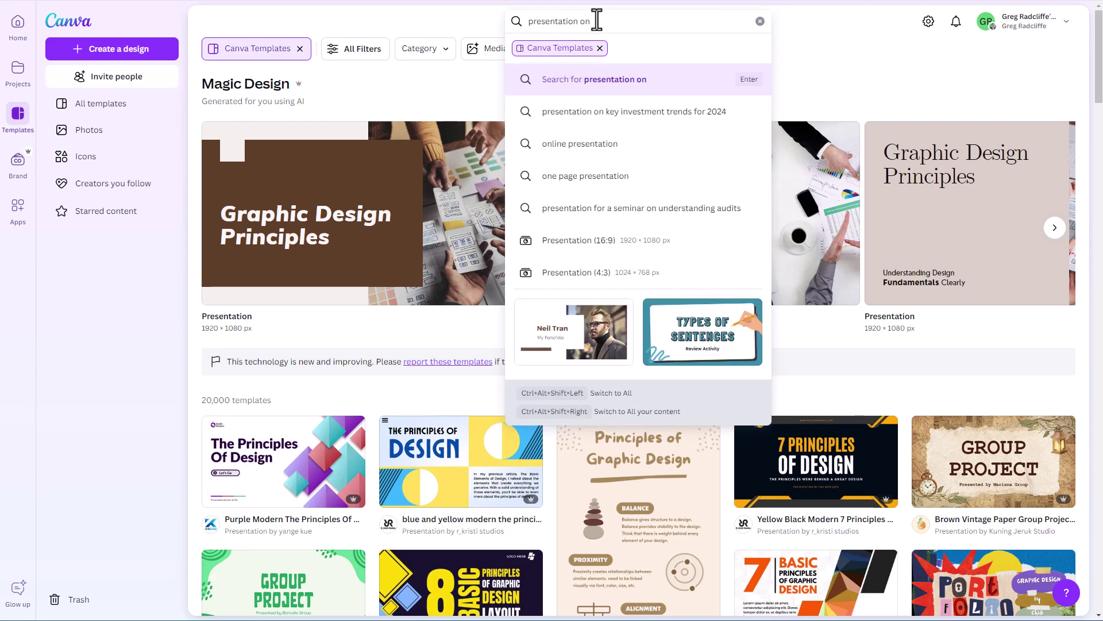
{"action": "type", "text": "the importance of alin"}
{"action": "type", "text": "nment in graphic design"}
{"action": "key", "text": "Return"}
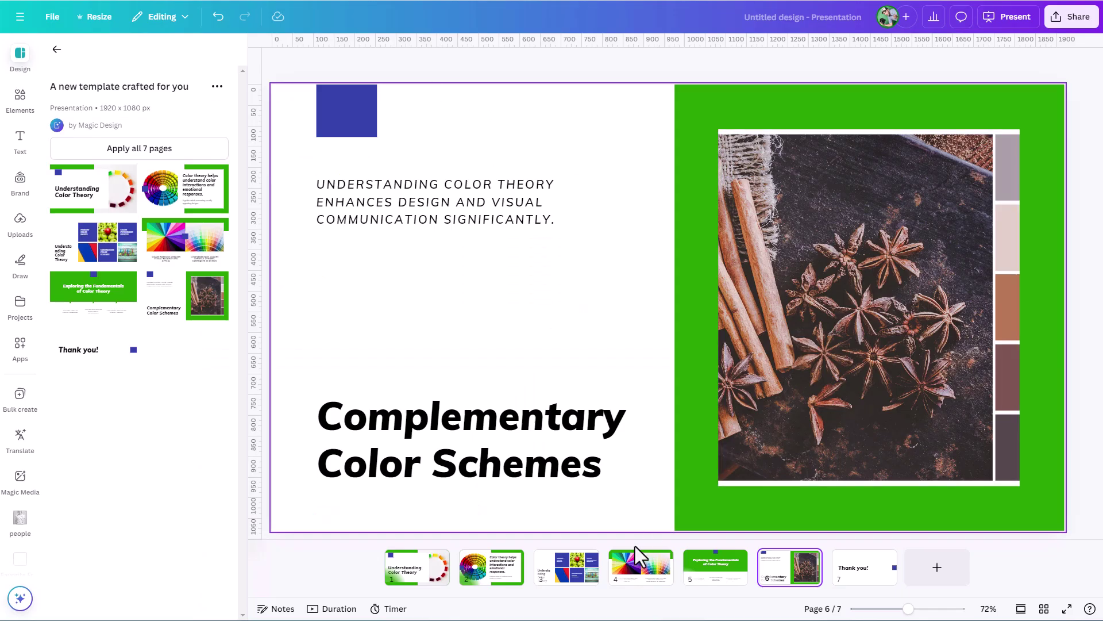
- View slides 2 through 5 of the color theory presentation
{"action": "left_click", "coordinate": [493, 569]}
{"action": "left_click", "coordinate": [580, 581]}
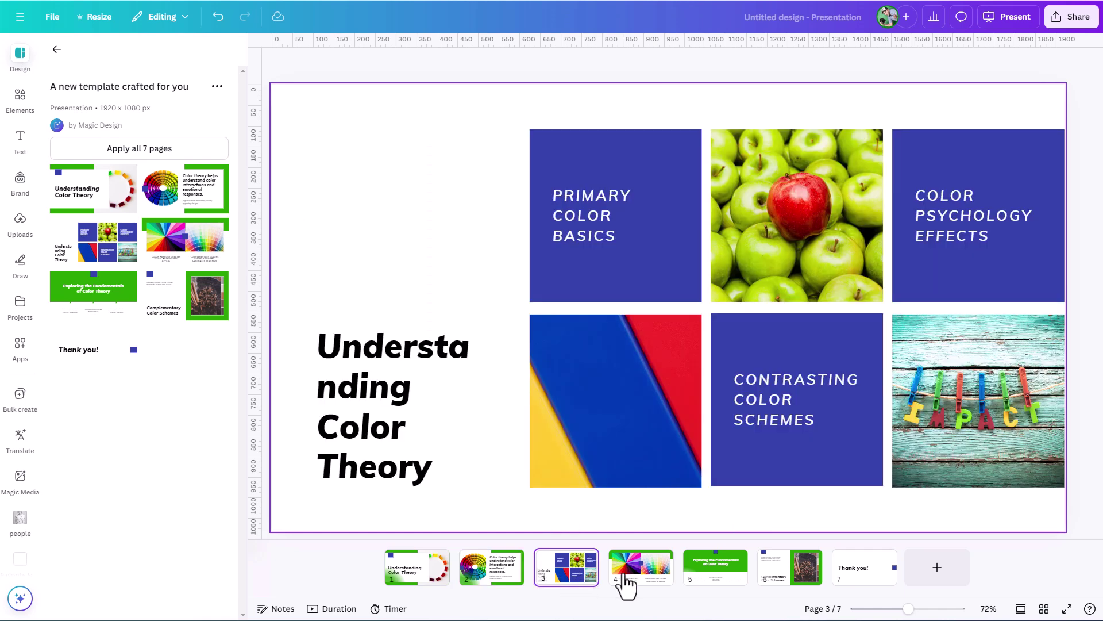
{"action": "left_click", "coordinate": [653, 581]}
{"action": "left_click", "coordinate": [721, 583]}
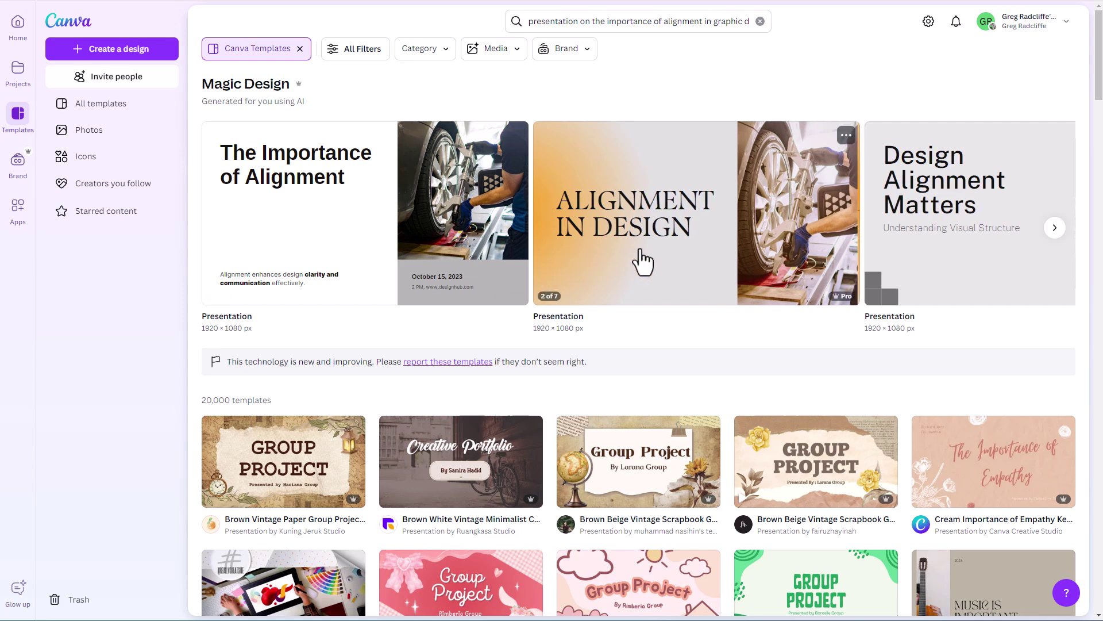
- Page the Magic Design carousel and preview the Design Alignment Matters slides
{"action": "left_click", "coordinate": [1055, 228]}
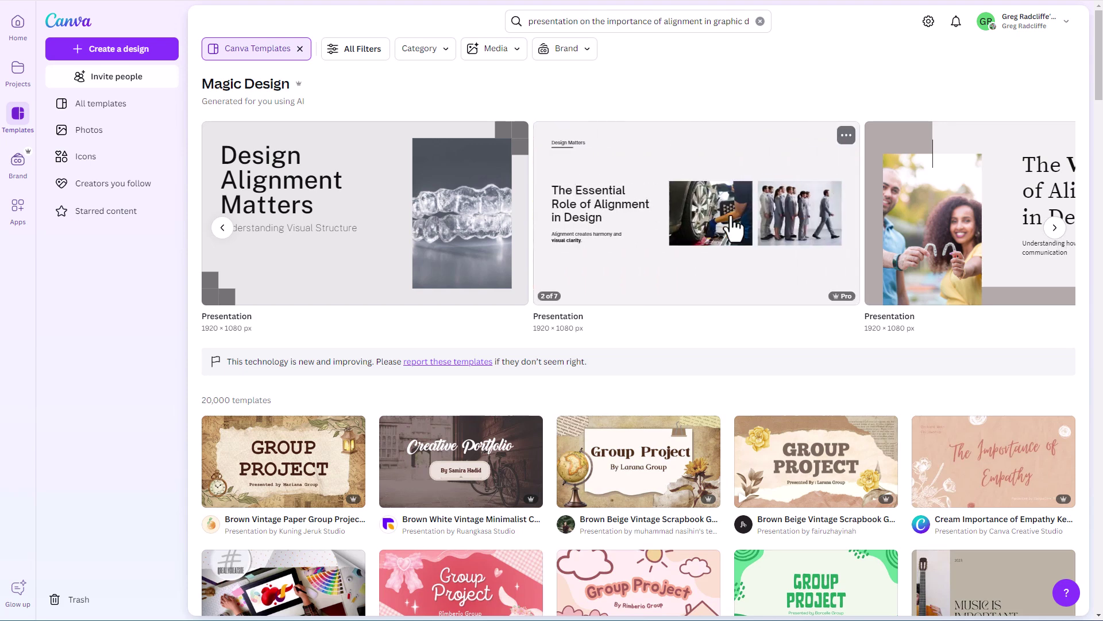
{"action": "left_click", "coordinate": [732, 219]}
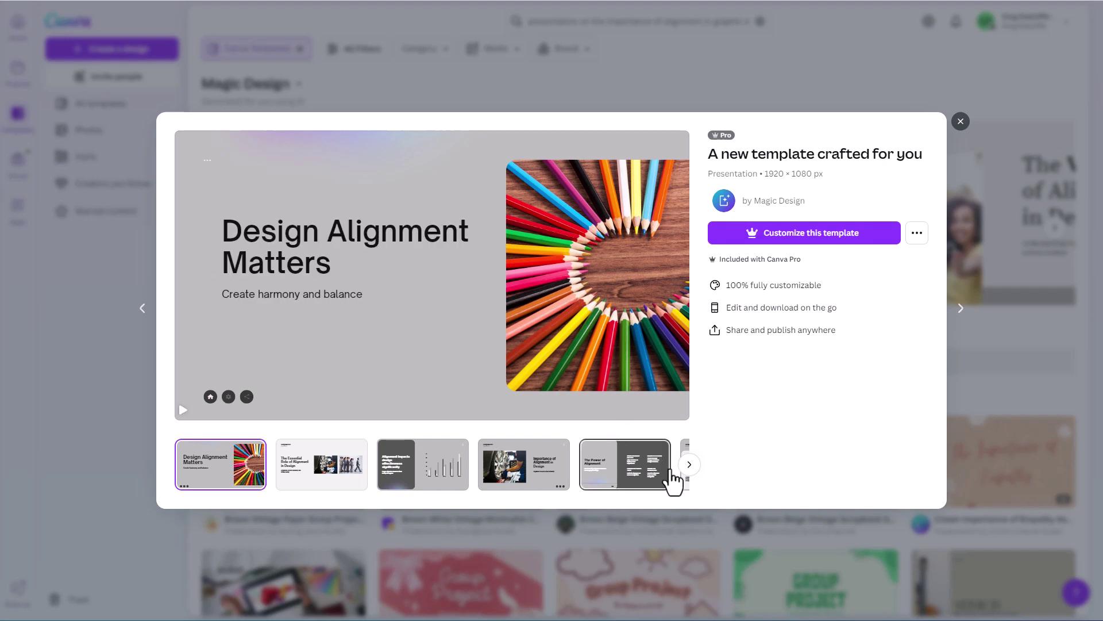
{"action": "left_click", "coordinate": [690, 465]}
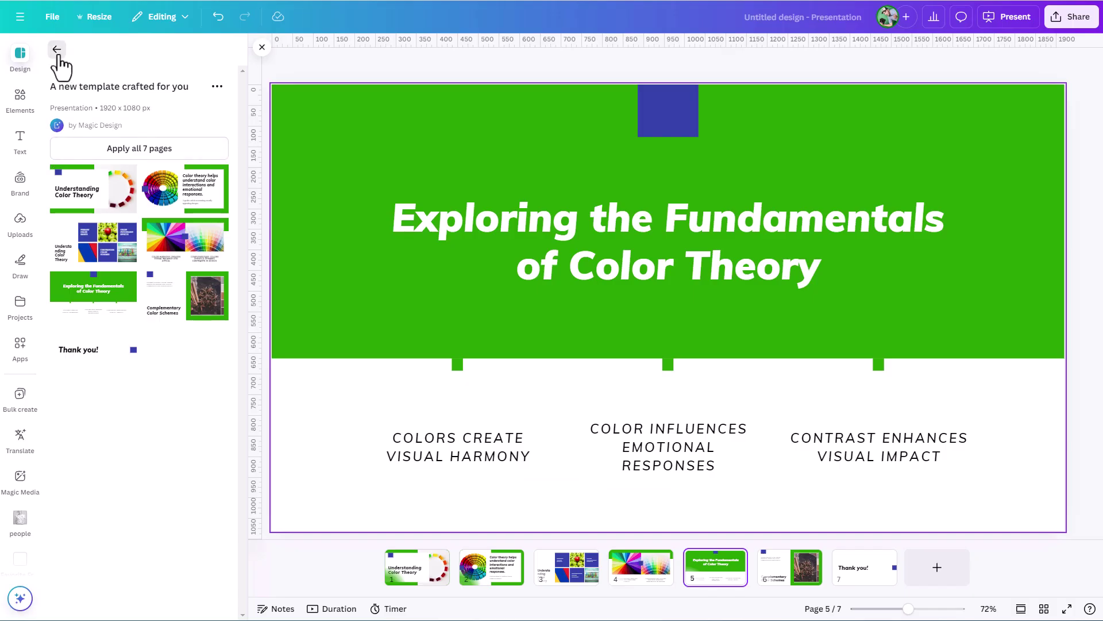
- Return from the preview to the list of template designs
{"action": "left_click", "coordinate": [56, 50]}
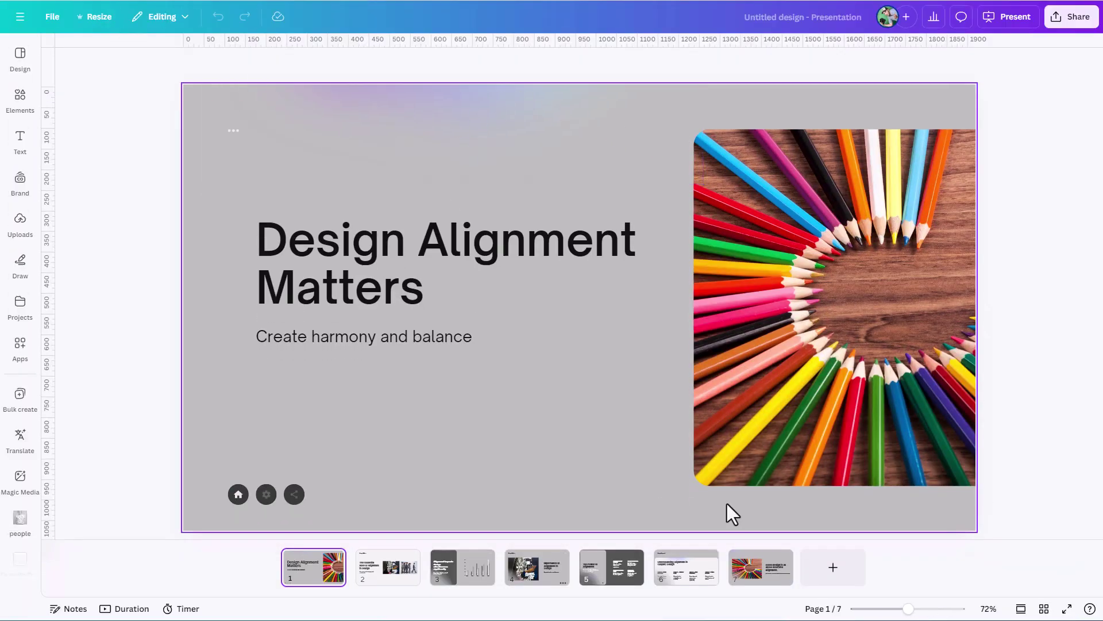
- Look through the alignment deck's slides, including the chart and Importance of Alignment slides
{"action": "left_click", "coordinate": [382, 577]}
{"action": "left_click", "coordinate": [477, 592]}
{"action": "left_click", "coordinate": [561, 589]}
{"action": "left_click", "coordinate": [298, 572]}
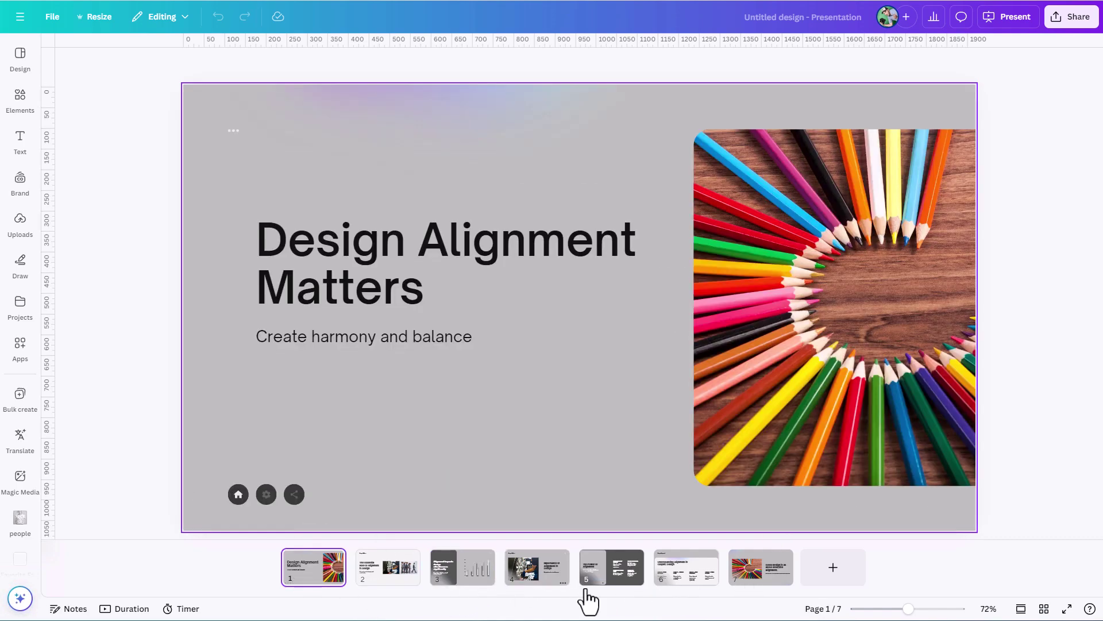
- Select all seven alignment slides in grid view and copy them
{"action": "left_click", "coordinate": [1044, 609]}
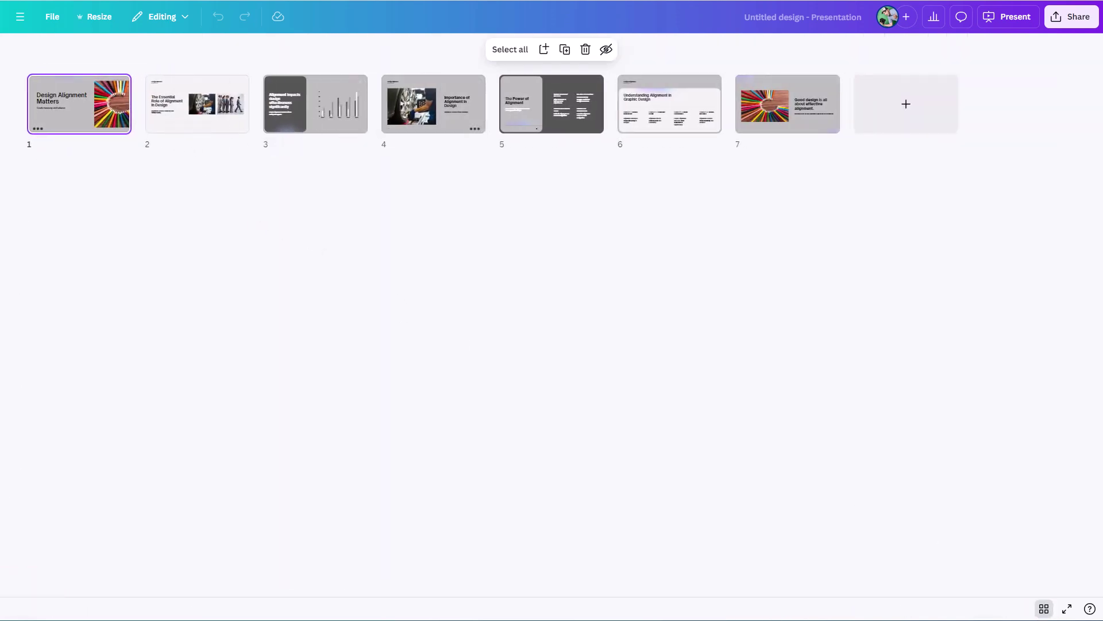
{"action": "left_click", "coordinate": [804, 124], "text": "shift"}
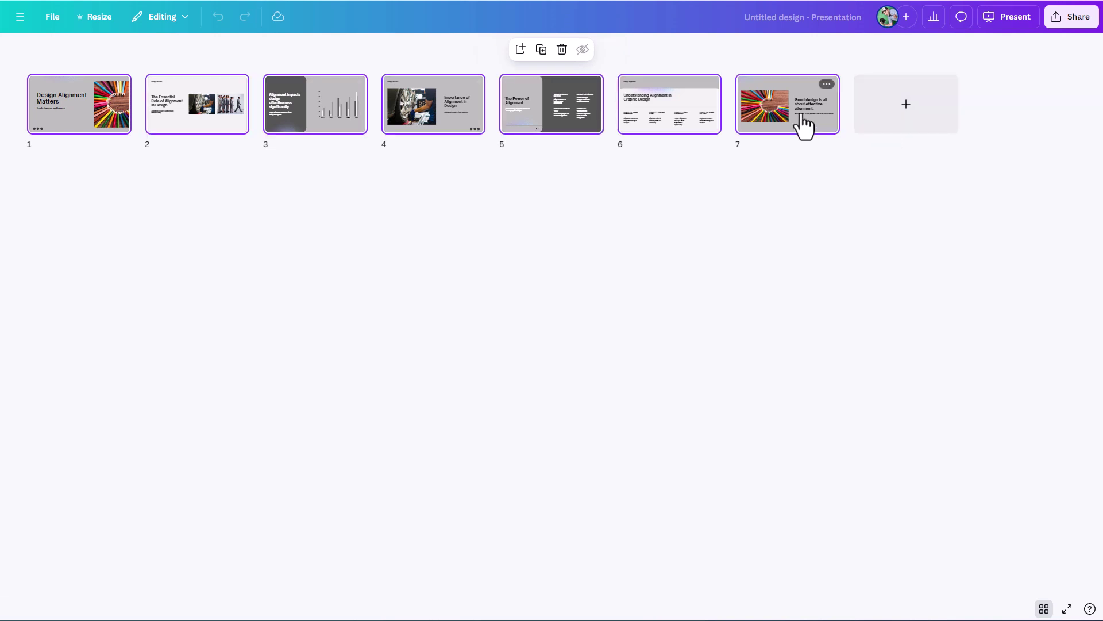
{"action": "right_click", "coordinate": [801, 113]}
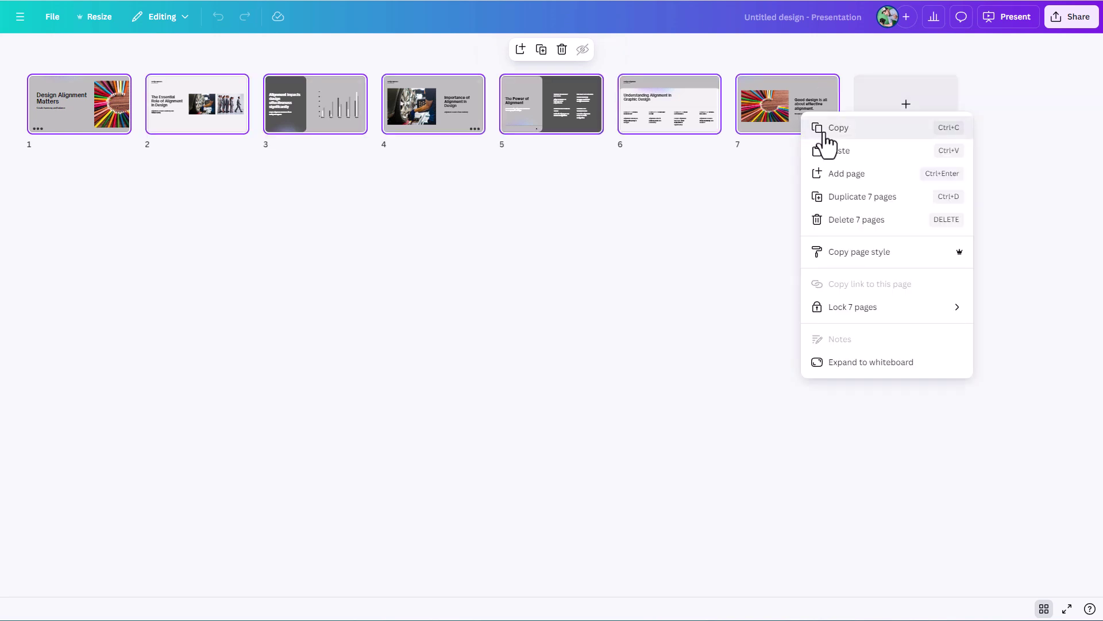
{"action": "left_click", "coordinate": [825, 129]}
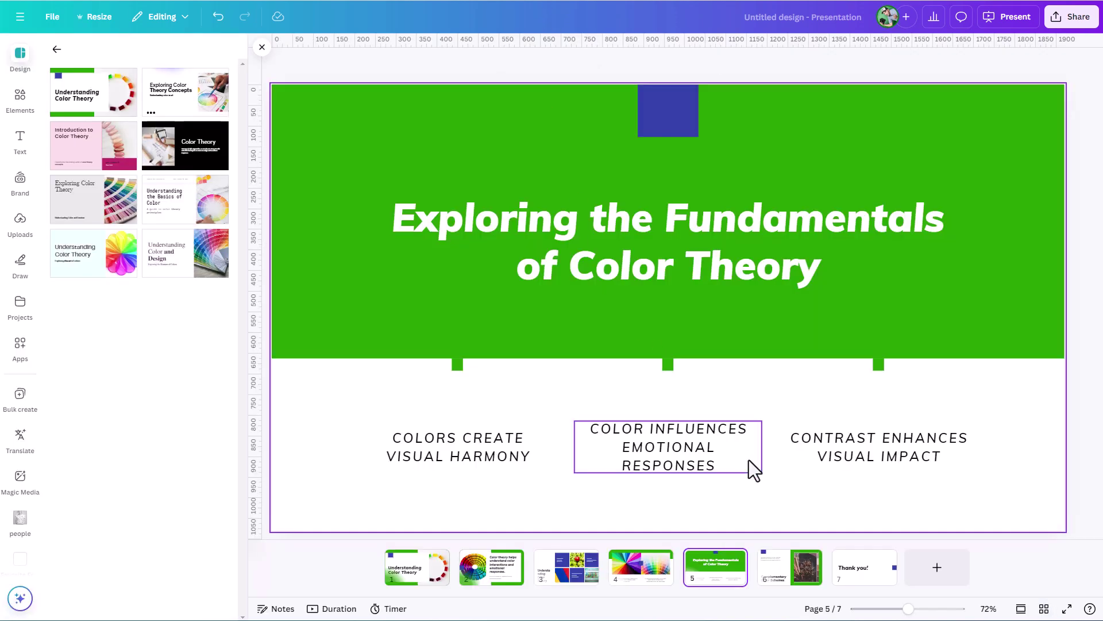
- Paste the alignment slides after the Color Theory deck's Thank you! slide, then reopen slide 1
{"action": "left_click", "coordinate": [1044, 609]}
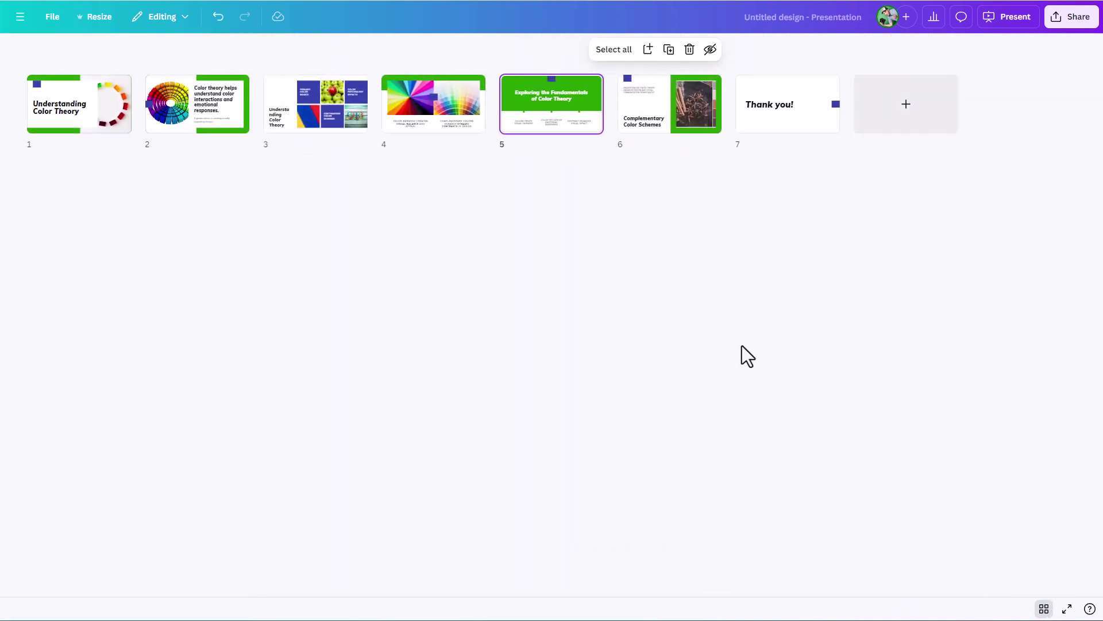
{"action": "left_click", "coordinate": [811, 127]}
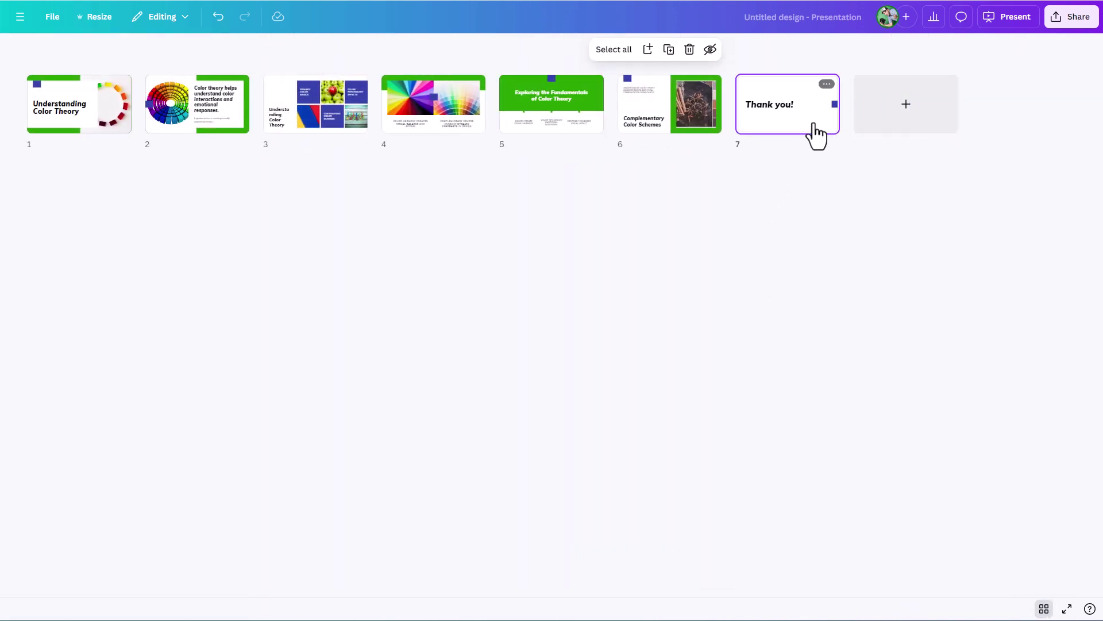
{"action": "right_click", "coordinate": [783, 120]}
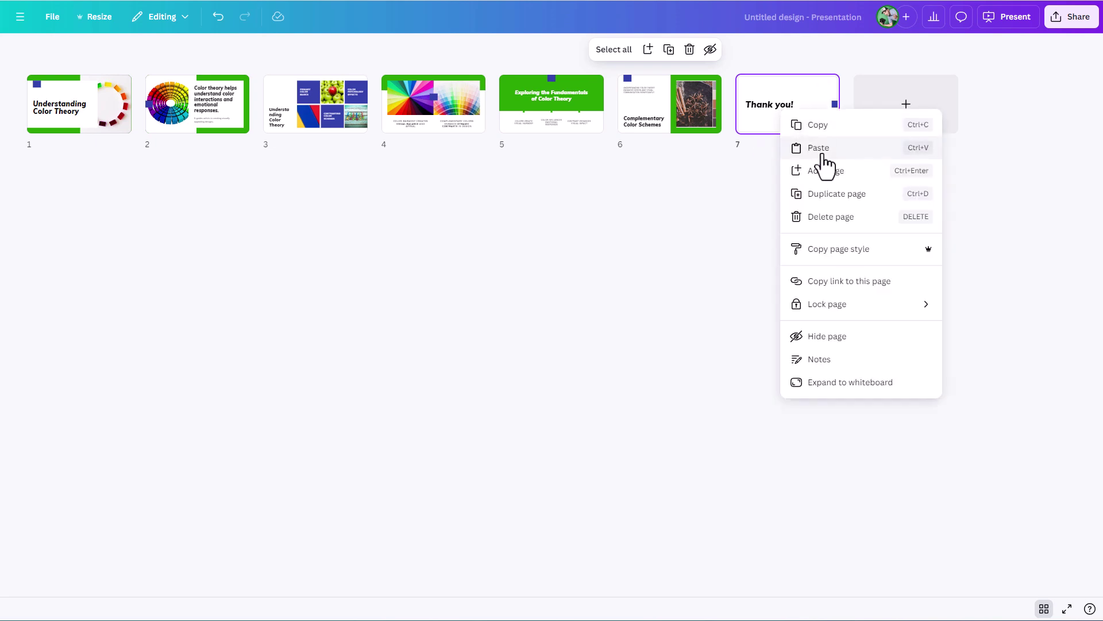
{"action": "left_click", "coordinate": [819, 151]}
{"action": "left_click", "coordinate": [928, 128]}
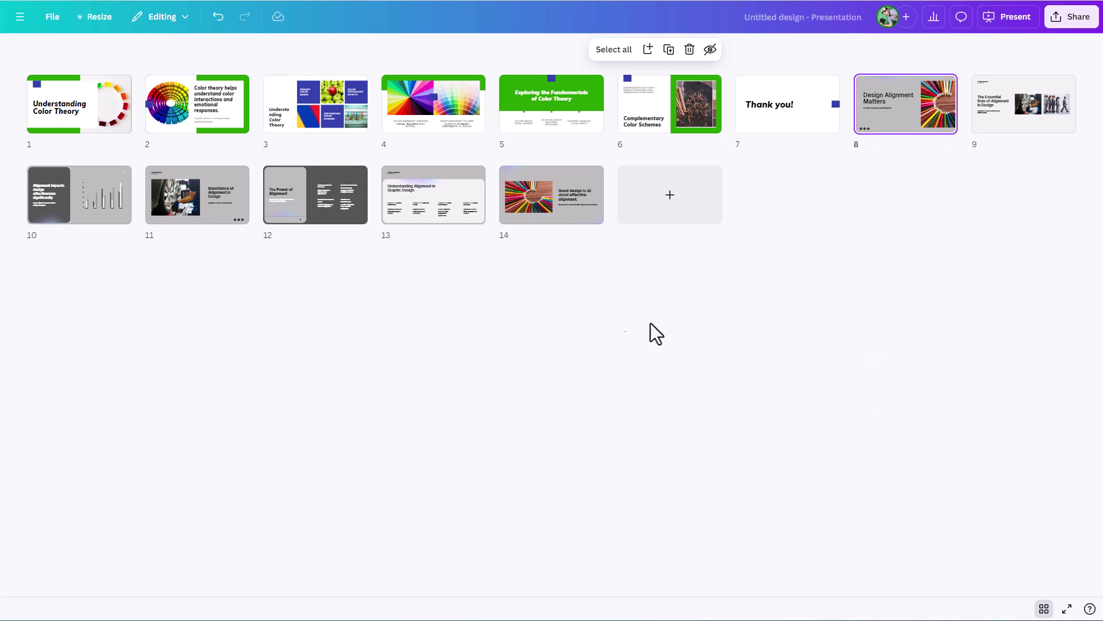
{"action": "double_click", "coordinate": [91, 117]}
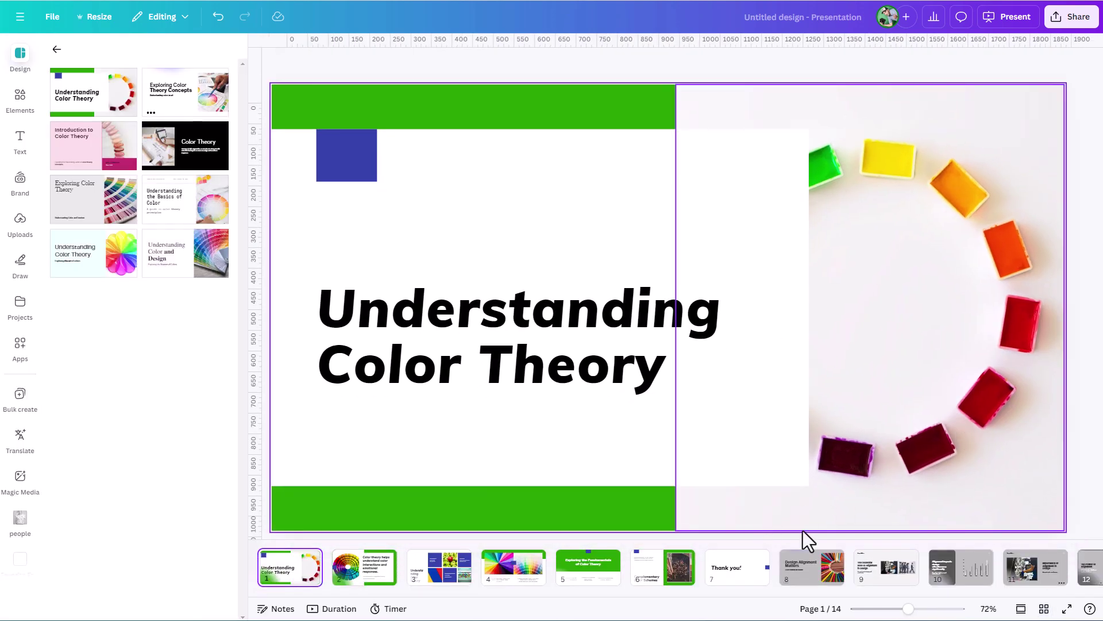
- Step through the merged deck into the alignment slides, ending on the Thank you! slide
{"action": "left_click", "coordinate": [750, 437]}
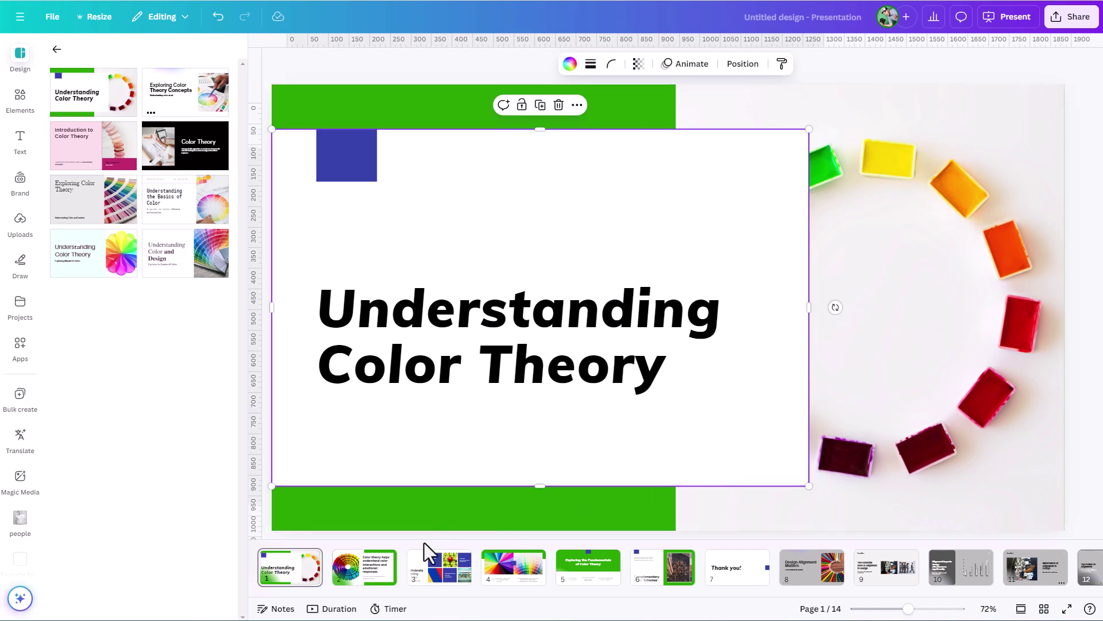
{"action": "left_click", "coordinate": [356, 575]}
{"action": "key", "text": "Right"}
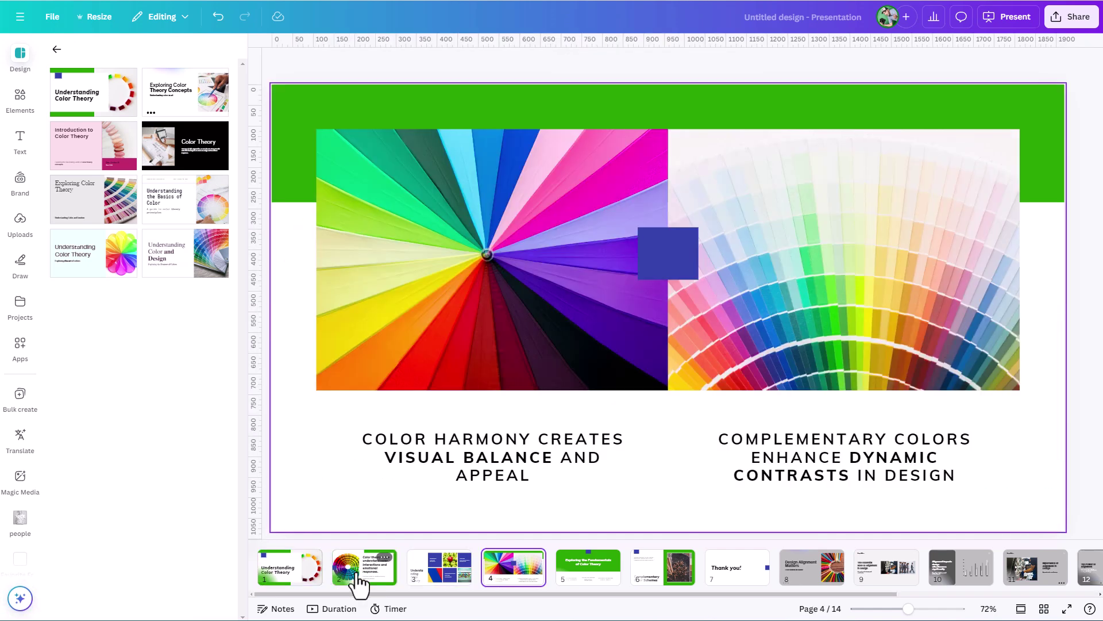
{"action": "key", "text": "Right"}
{"action": "key", "text": "Right"}
{"action": "key", "text": "Right"}
{"action": "key", "text": "Right"}
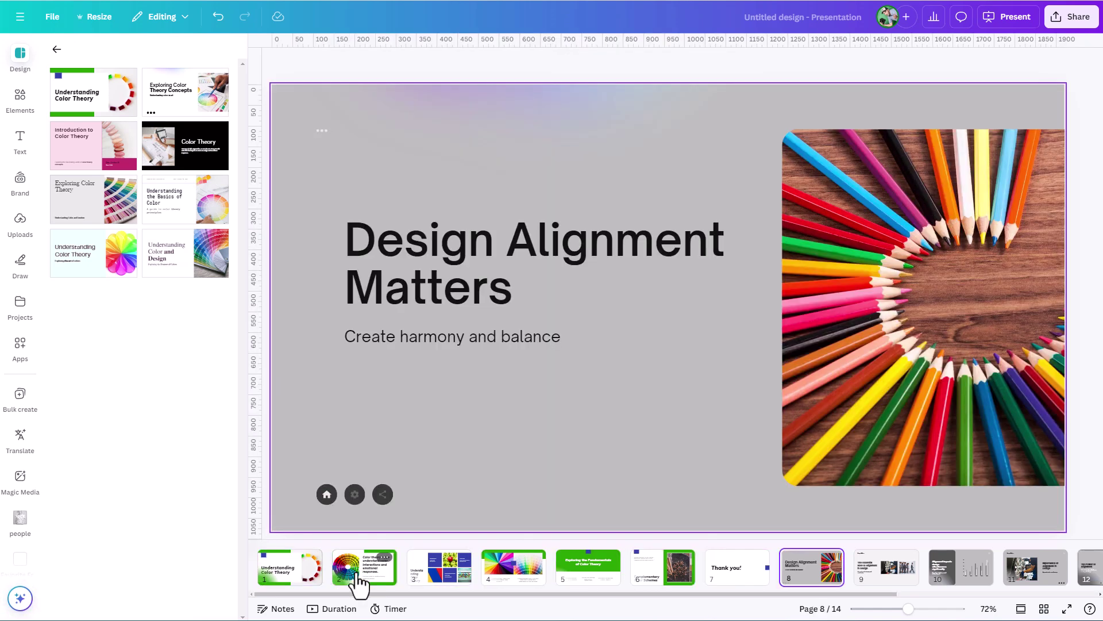
{"action": "key", "text": "Right"}
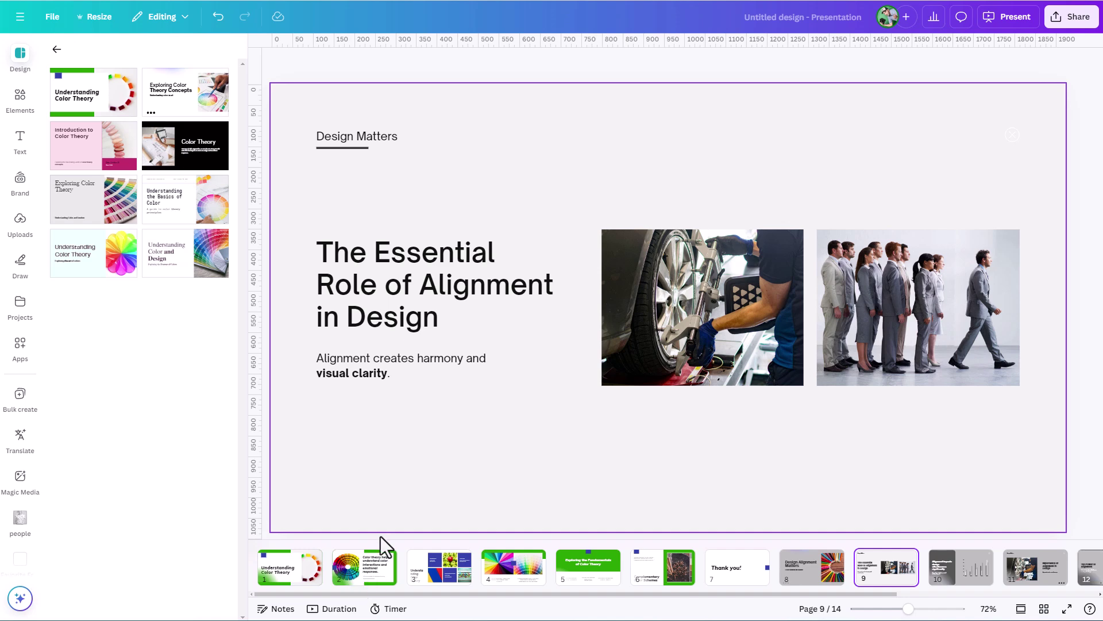
{"action": "left_click", "coordinate": [785, 579]}
{"action": "left_click", "coordinate": [741, 582]}
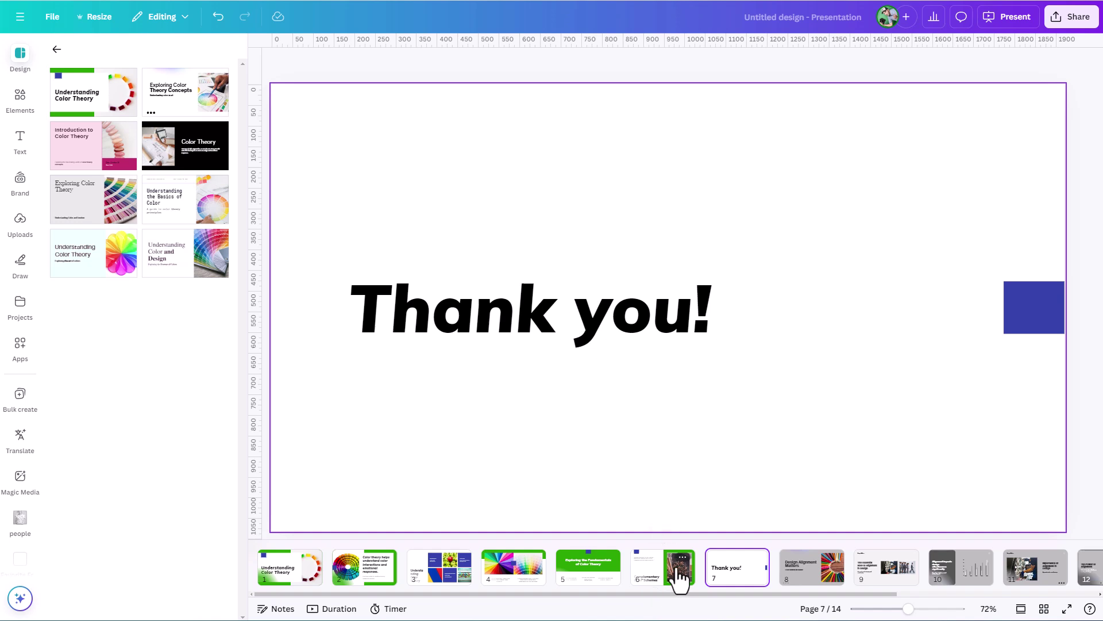
- Switch the slide 3 title from Muli Black to Montserrat Extra-Bold, apply everywhere, and check slides 1–2
{"action": "left_click", "coordinate": [805, 582]}
{"action": "left_click", "coordinate": [431, 584]}
{"action": "left_click", "coordinate": [333, 346]}
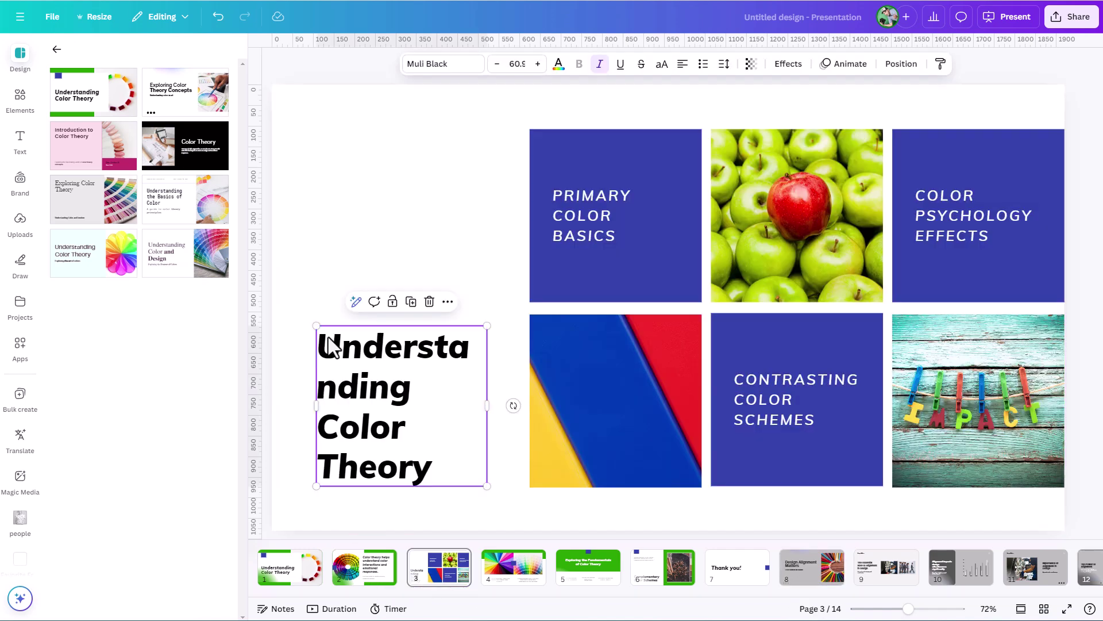
{"action": "left_click", "coordinate": [444, 64]}
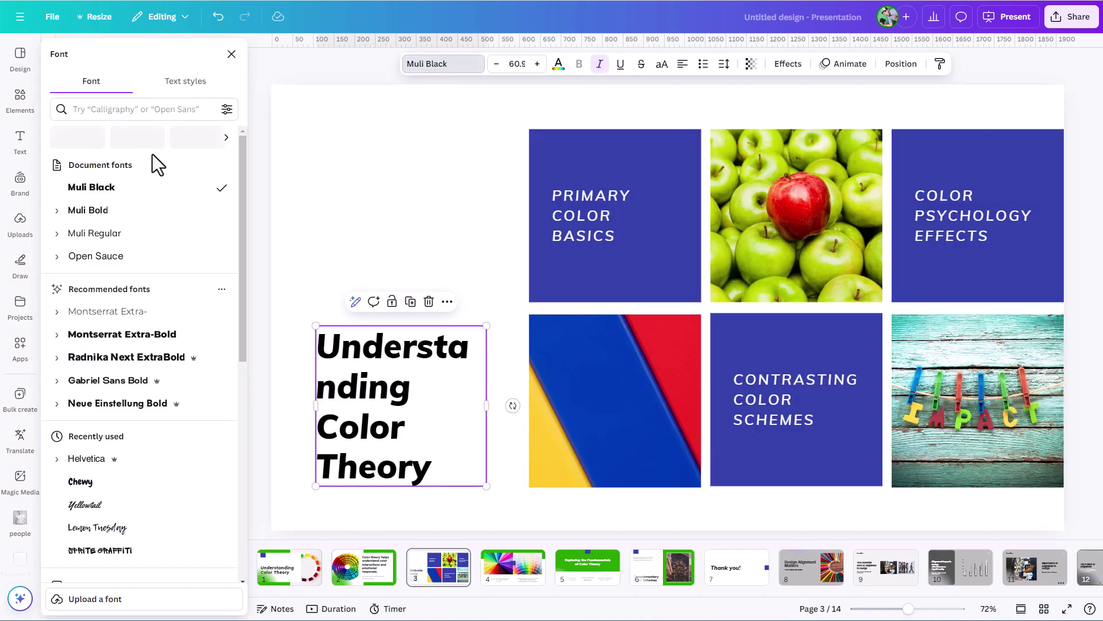
{"action": "left_click", "coordinate": [110, 334]}
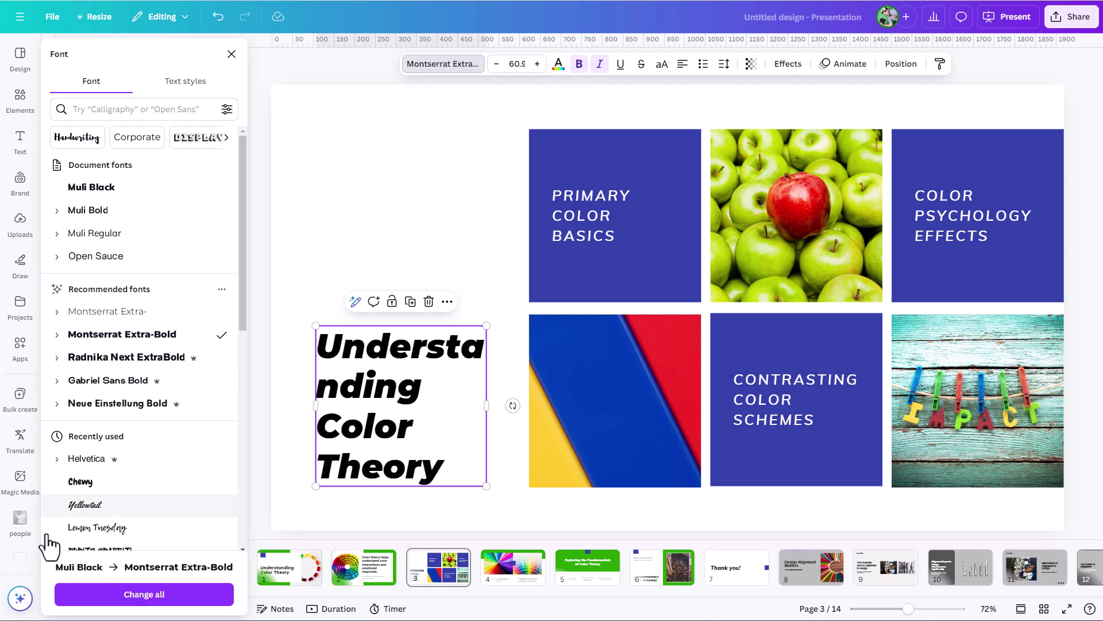
{"action": "left_click", "coordinate": [136, 595]}
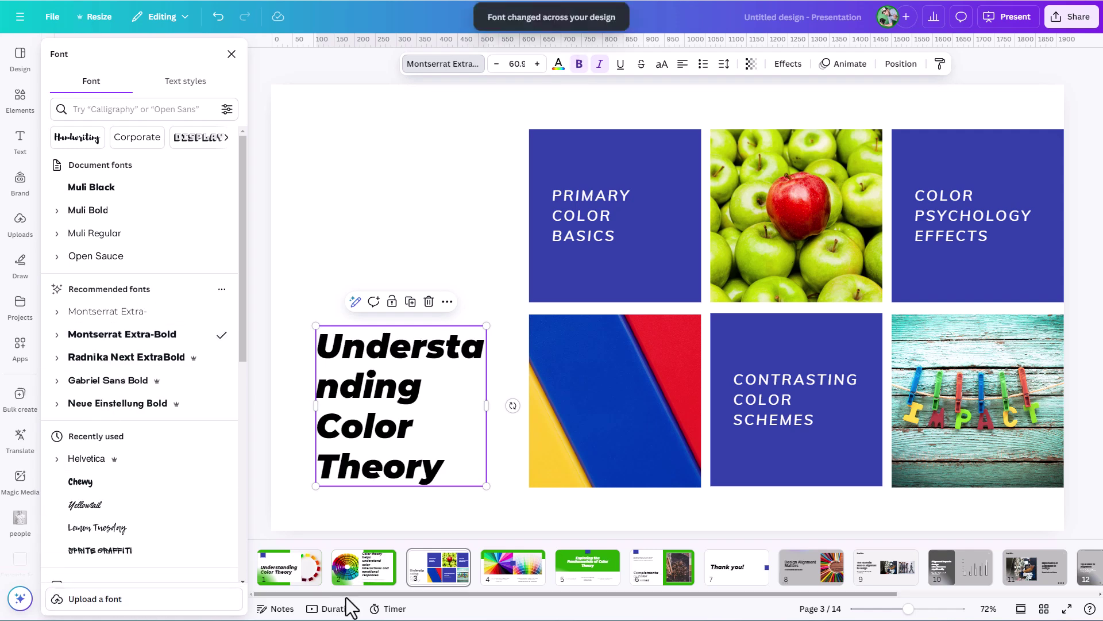
{"action": "left_click", "coordinate": [293, 581]}
{"action": "left_click", "coordinate": [353, 589]}
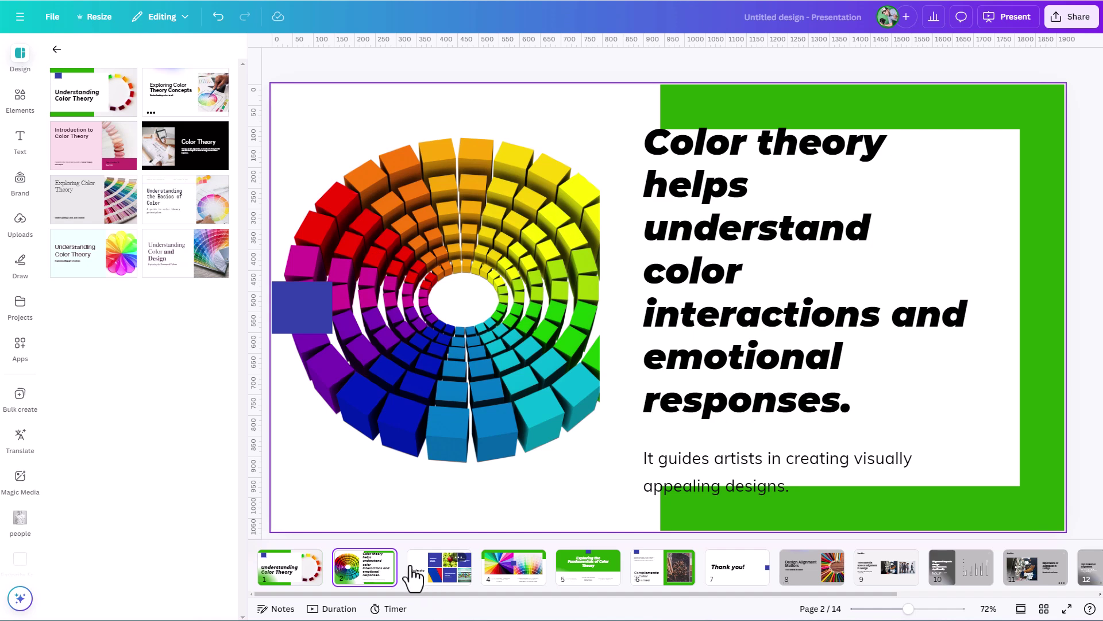
- Review slides 3, 4 and 5 of the deck with the new Montserrat Extra-Bold headings
{"action": "left_click", "coordinate": [440, 582]}
{"action": "left_click", "coordinate": [500, 584]}
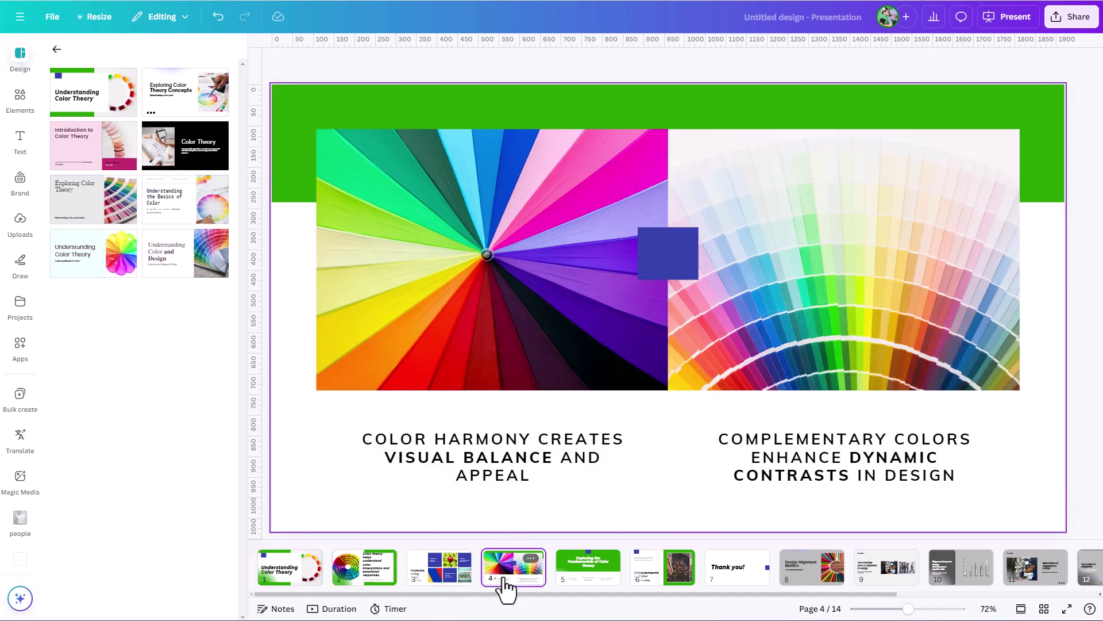
{"action": "left_click", "coordinate": [589, 581]}
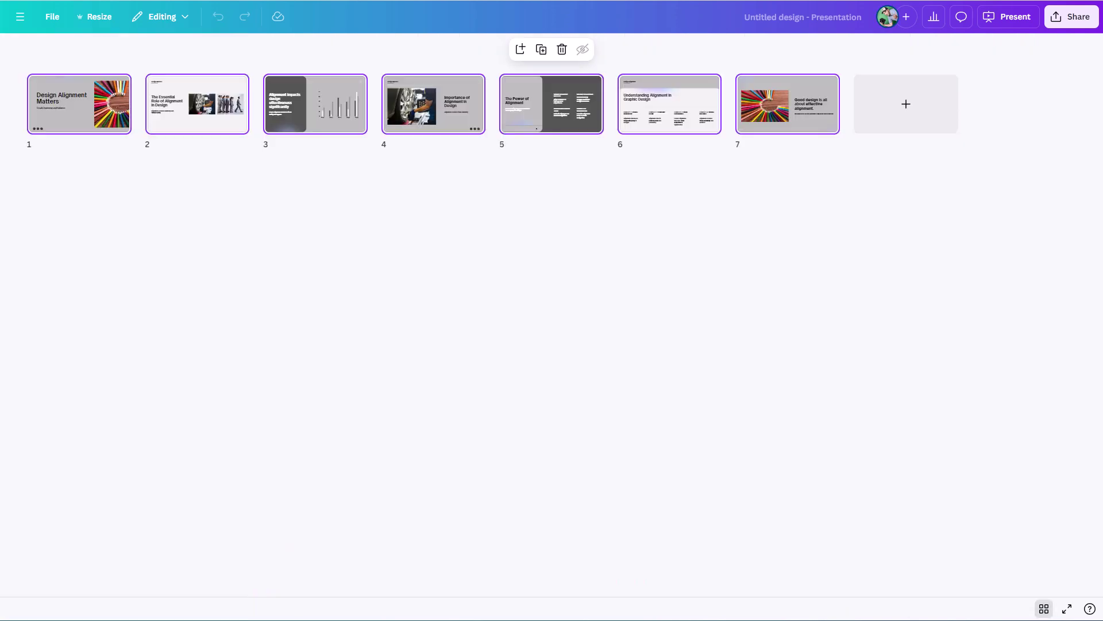
- Open the alignment deck's slide 1 full size, then view the chart slide and Importance of Alignment slide
{"action": "left_click", "coordinate": [94, 131]}
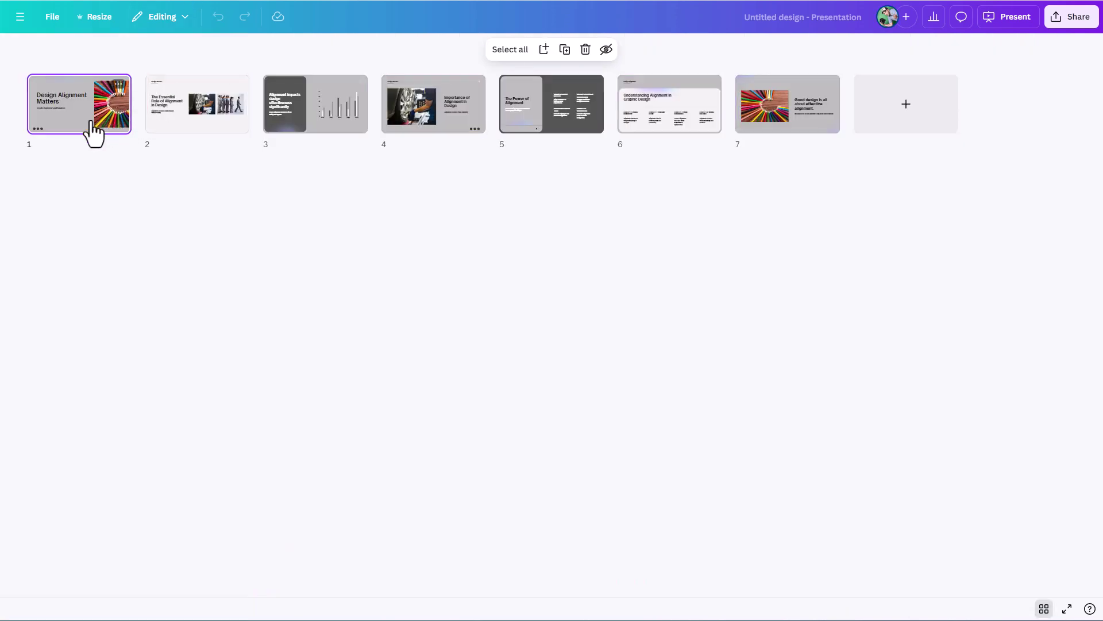
{"action": "double_click", "coordinate": [117, 112]}
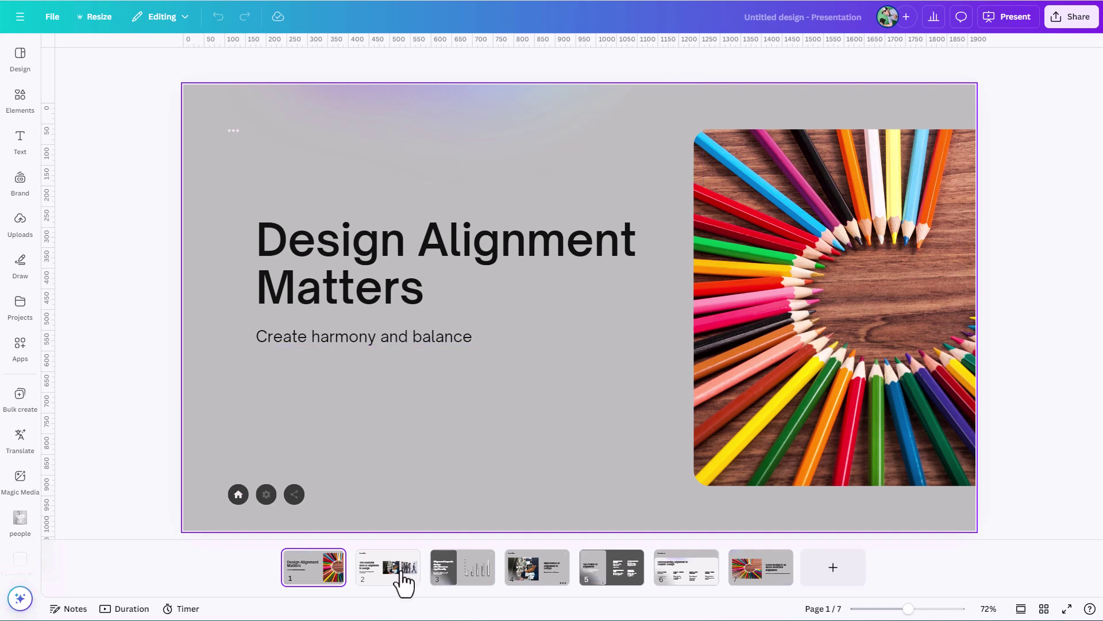
{"action": "left_click", "coordinate": [461, 581]}
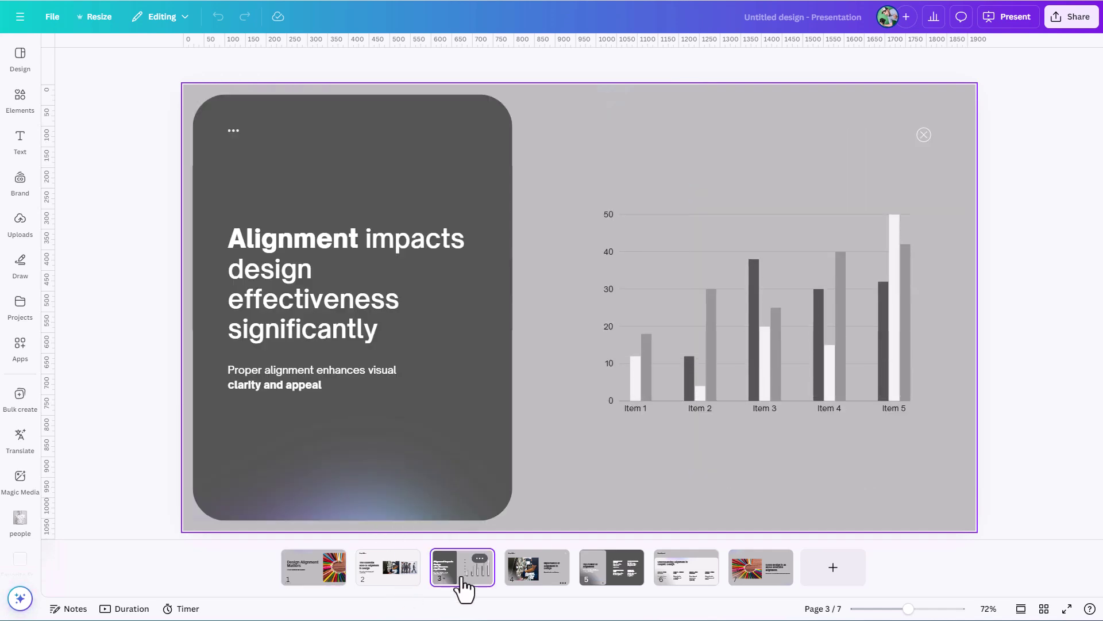
{"action": "left_click", "coordinate": [562, 583]}
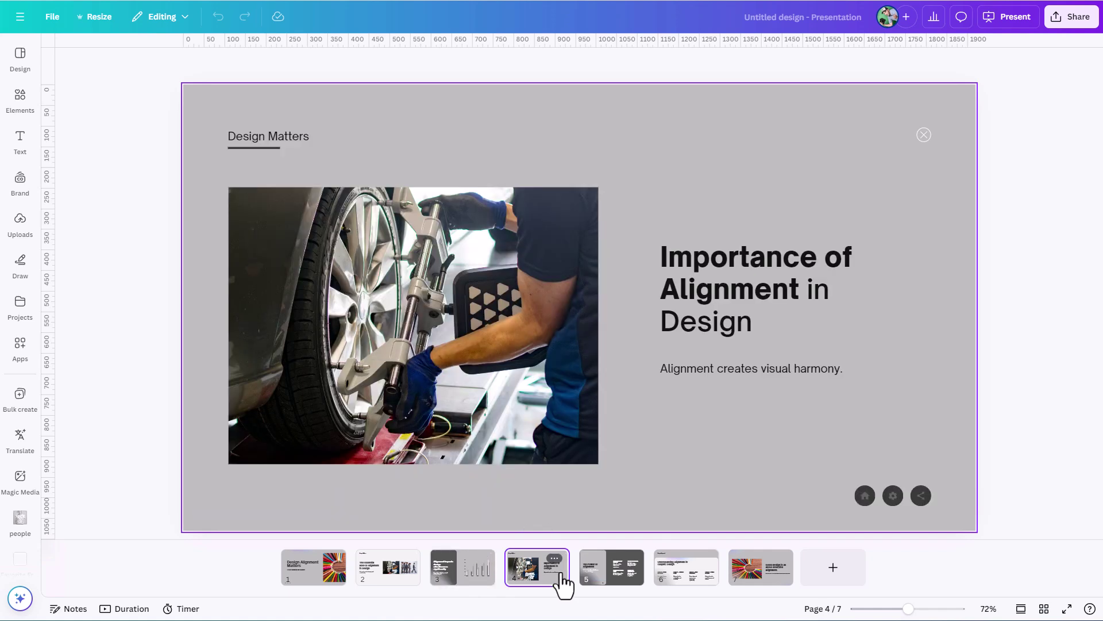